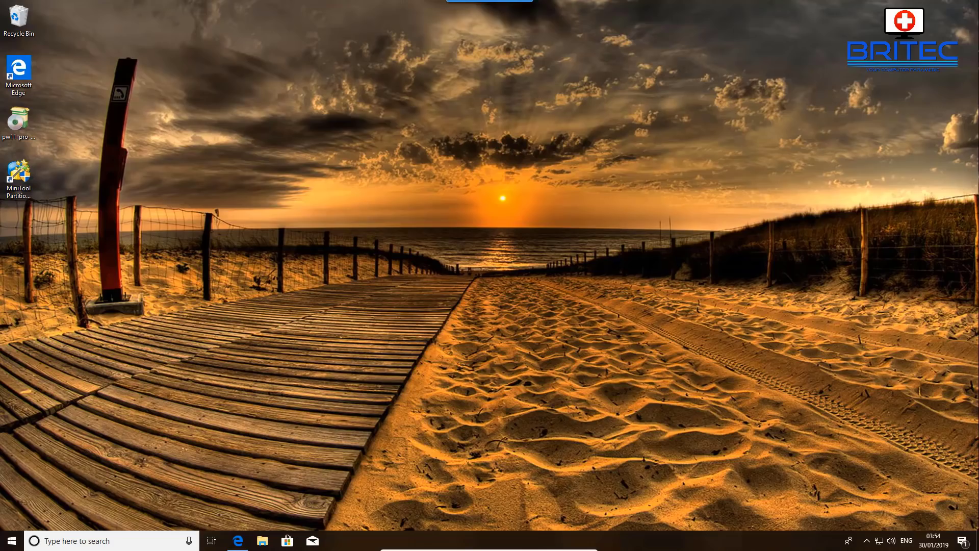
Download the videoproc.exe installer (47.1 MB) from videoproc.com in Edge and choose to run it
left_click(238, 541)
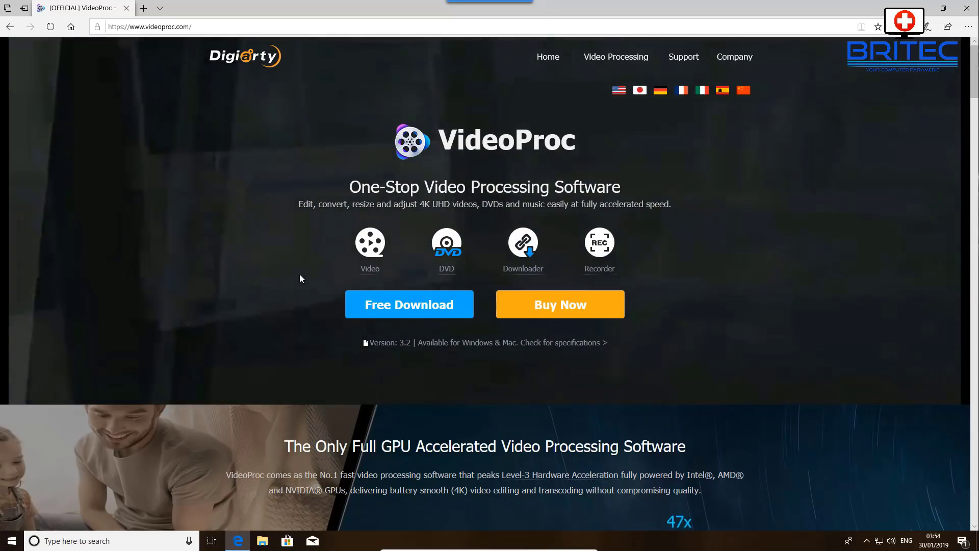
left_click(411, 313)
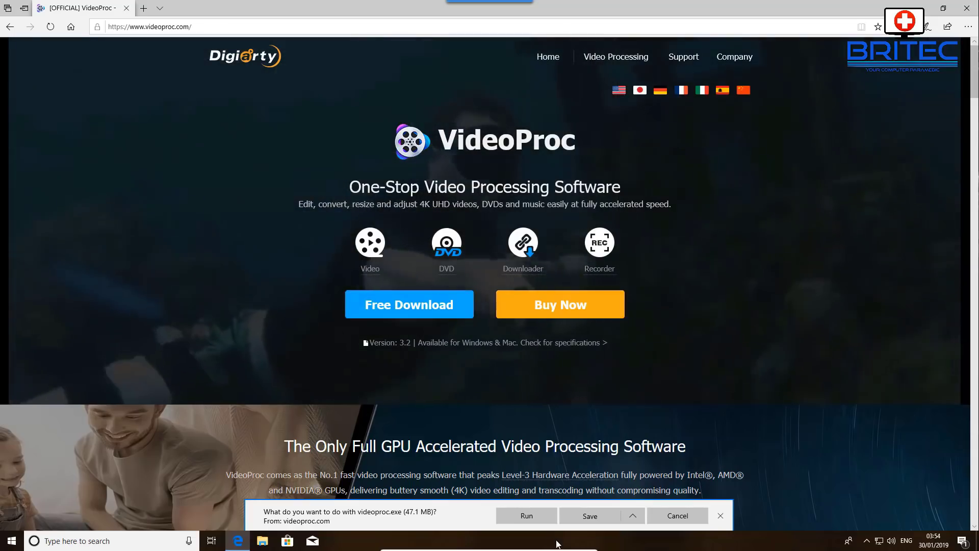
left_click(531, 516)
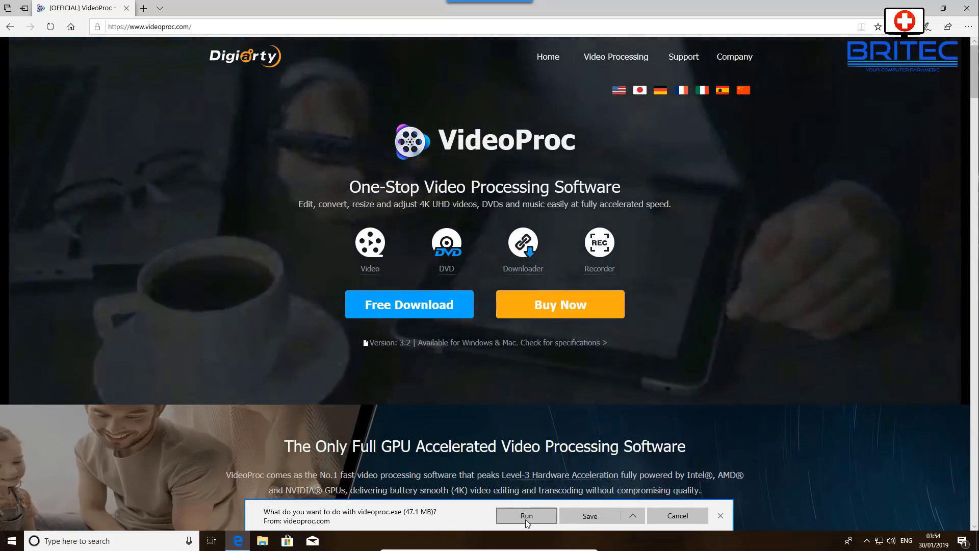
Run the installer, install VideoProc, and launch it once installation finishes
left_click(526, 519)
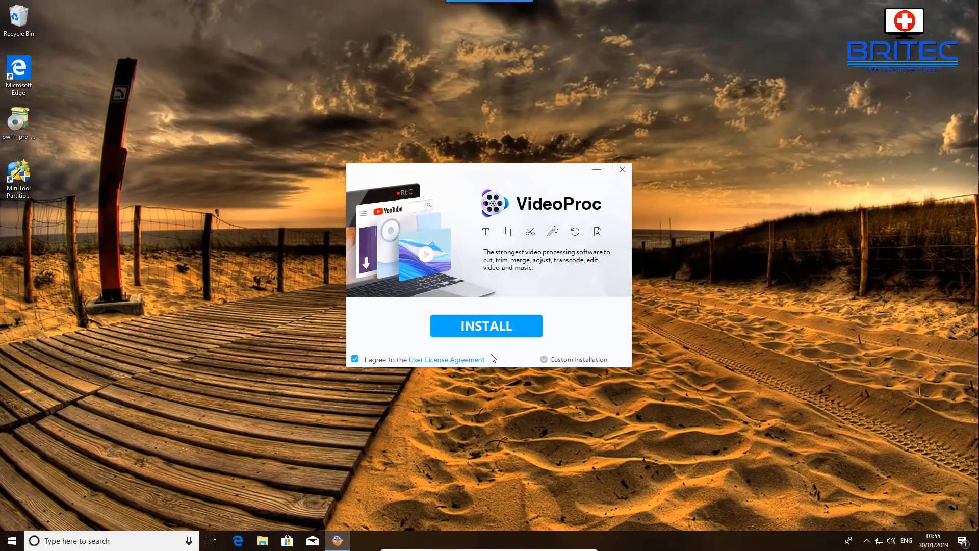
left_click(491, 327)
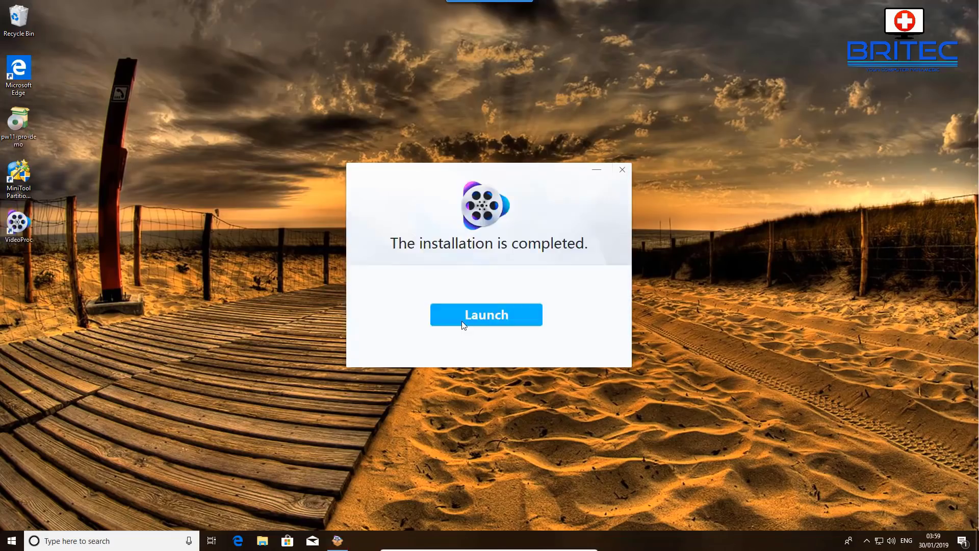
left_click(462, 321)
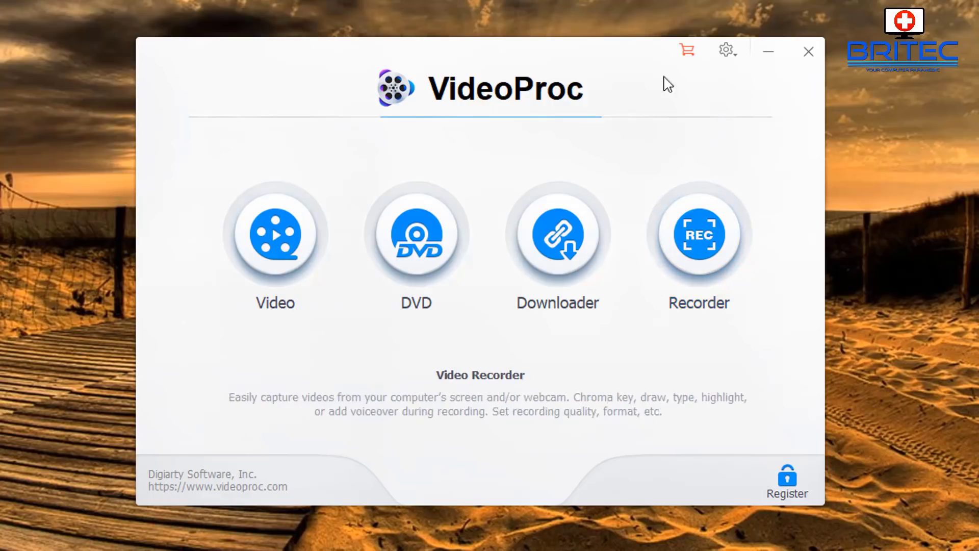
Open the gear menu listing Settings, Language, Register, Check Update, About and Help
left_click(726, 50)
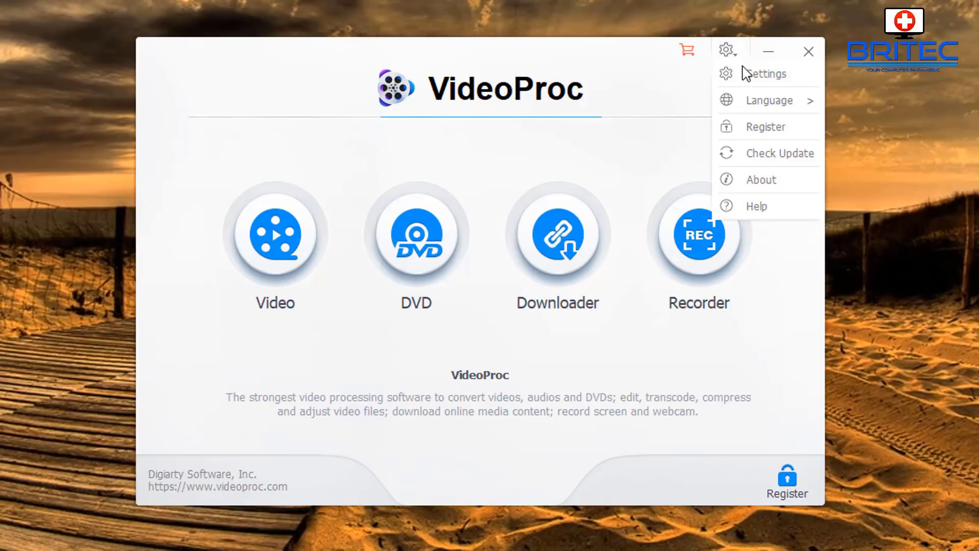
mouse_move(753, 103)
Open VideoProc Settings and scroll through the General section's options
left_click(760, 75)
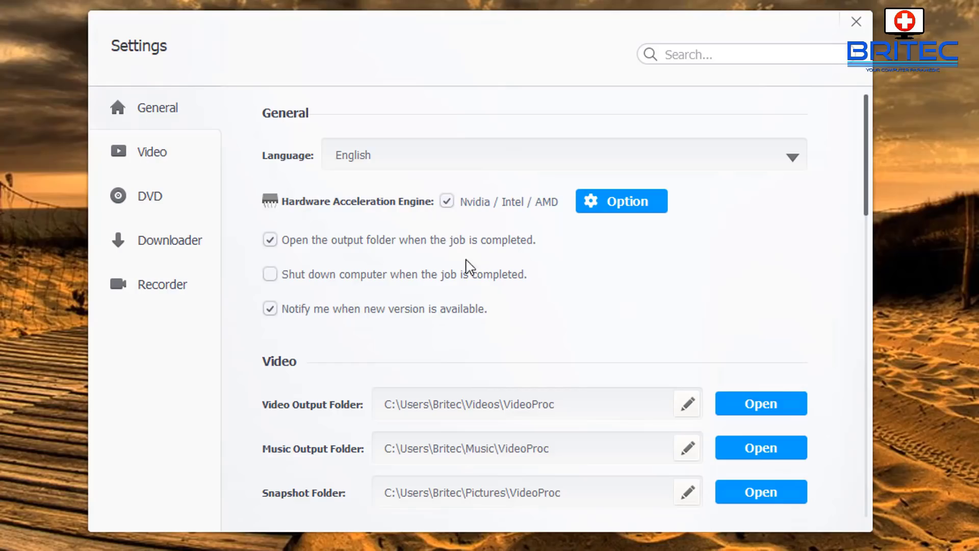
scroll(628, 304, "down", 1)
scroll(635, 319, "down", 2)
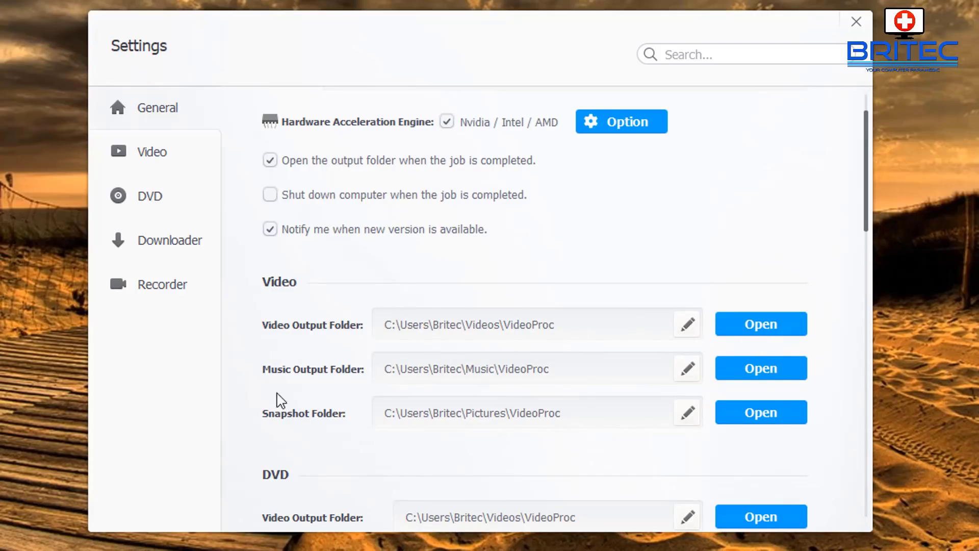
scroll(619, 392, "down", 1)
scroll(561, 394, "down", 2)
scroll(536, 330, "down", 1)
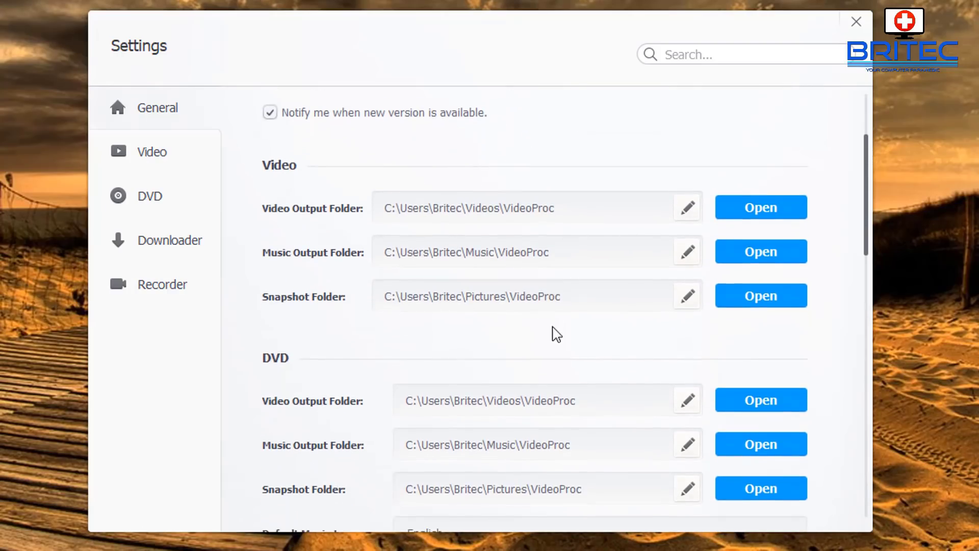
scroll(570, 357, "down", 2)
scroll(510, 363, "up", 4)
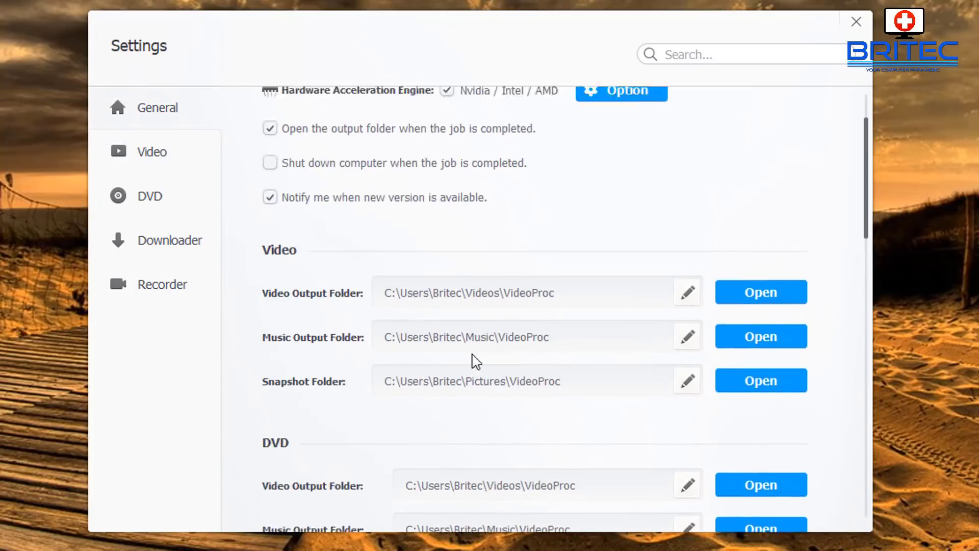
Step through the Video, DVD, Downloader and Recorder settings sections
left_click(156, 153)
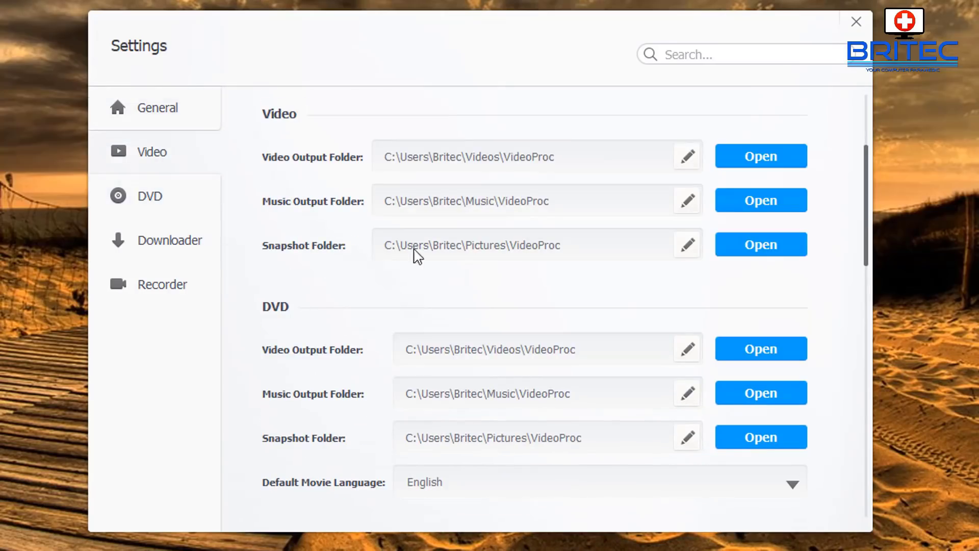
left_click(149, 196)
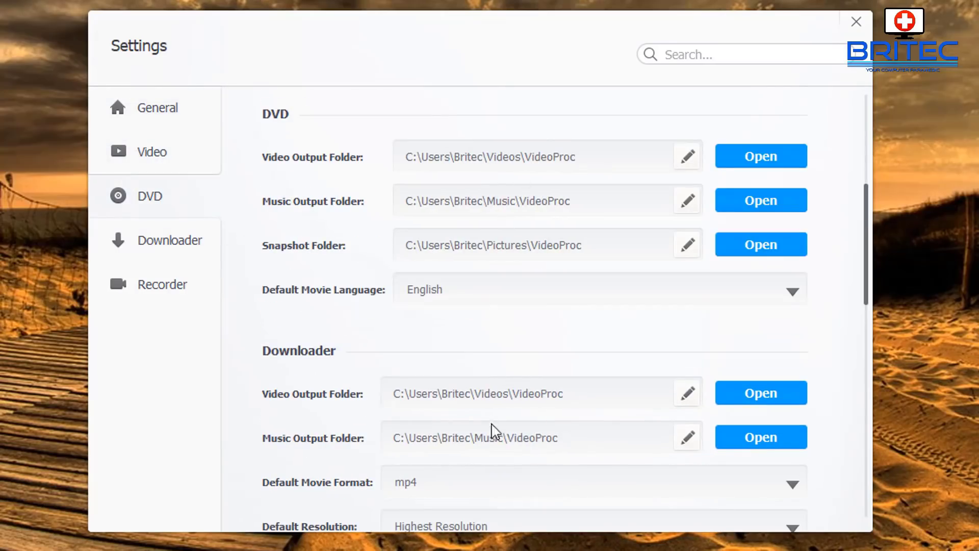
left_click(173, 249)
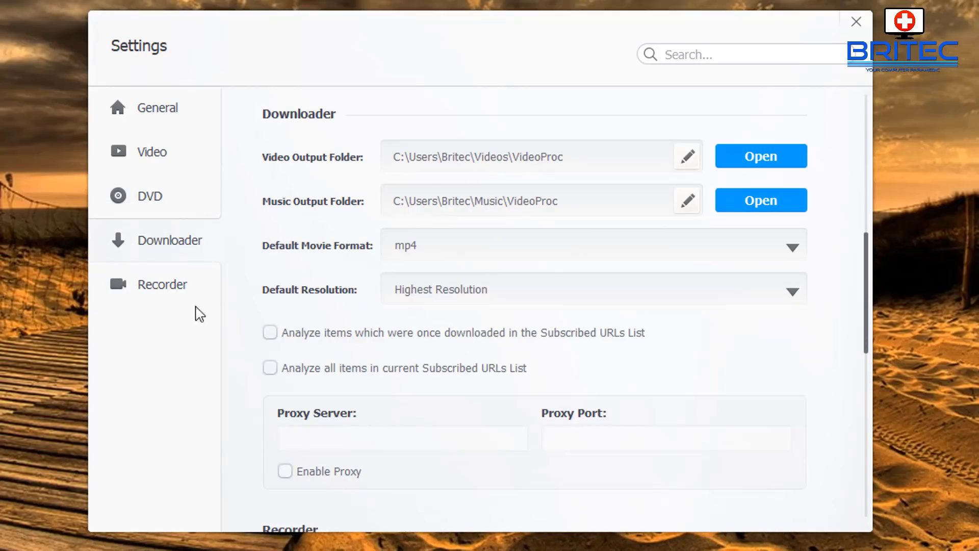
left_click(182, 290)
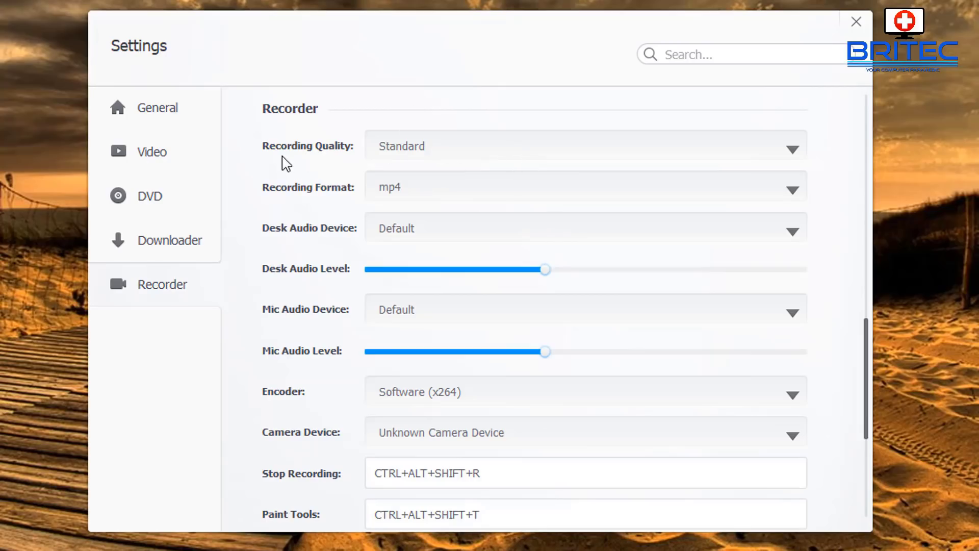
left_click(788, 153)
left_click(788, 152)
left_click(790, 194)
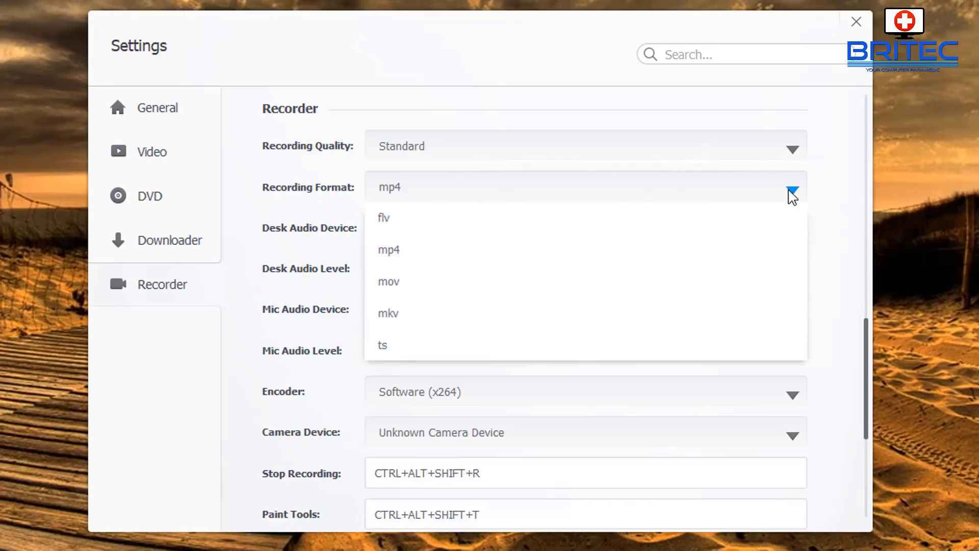
left_click(792, 193)
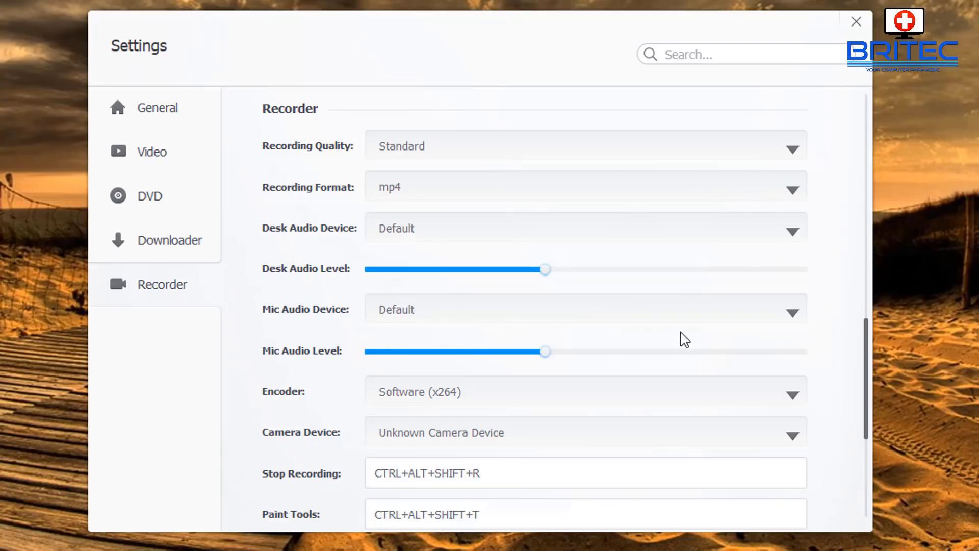
scroll(688, 357, "down", 3)
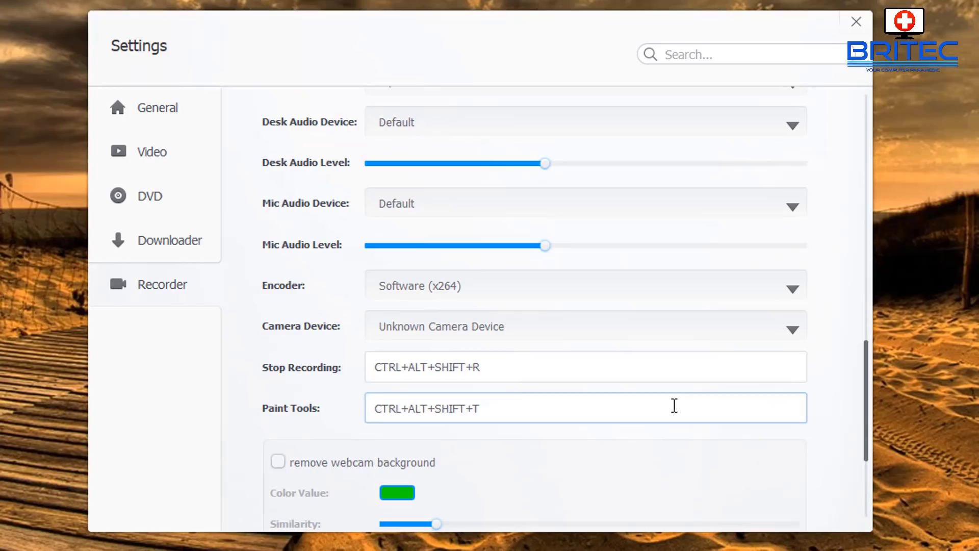
scroll(674, 405, "down", 1)
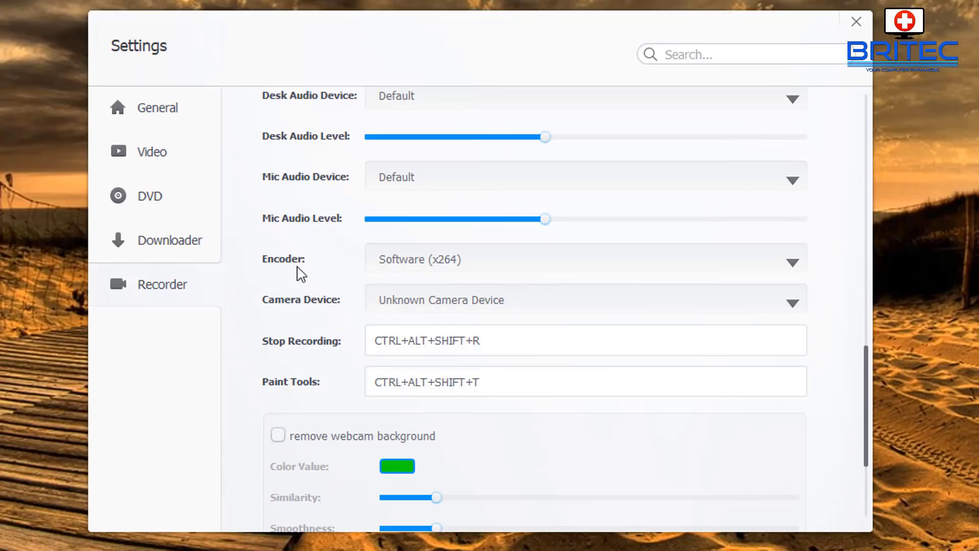
left_click(686, 259)
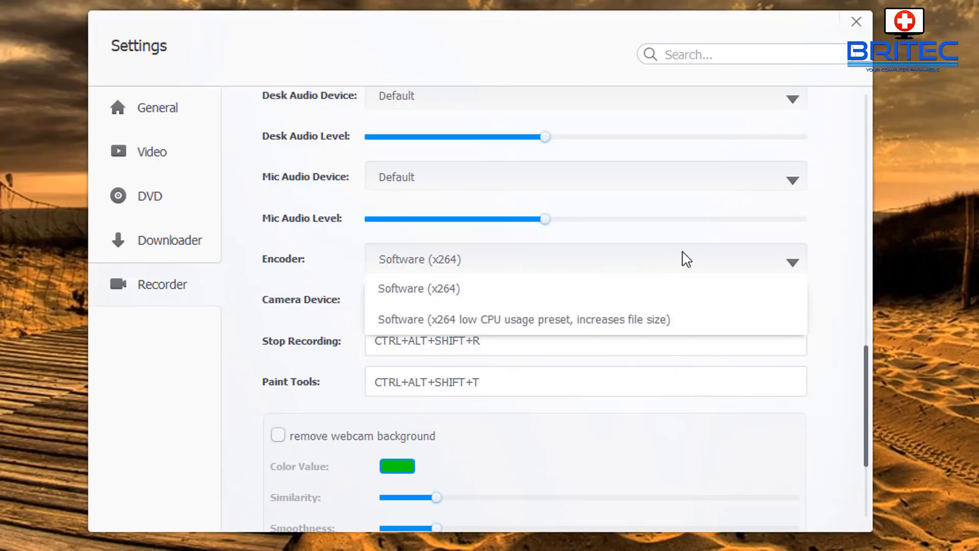
left_click(686, 259)
left_click(581, 377)
scroll(580, 377, "down", 4)
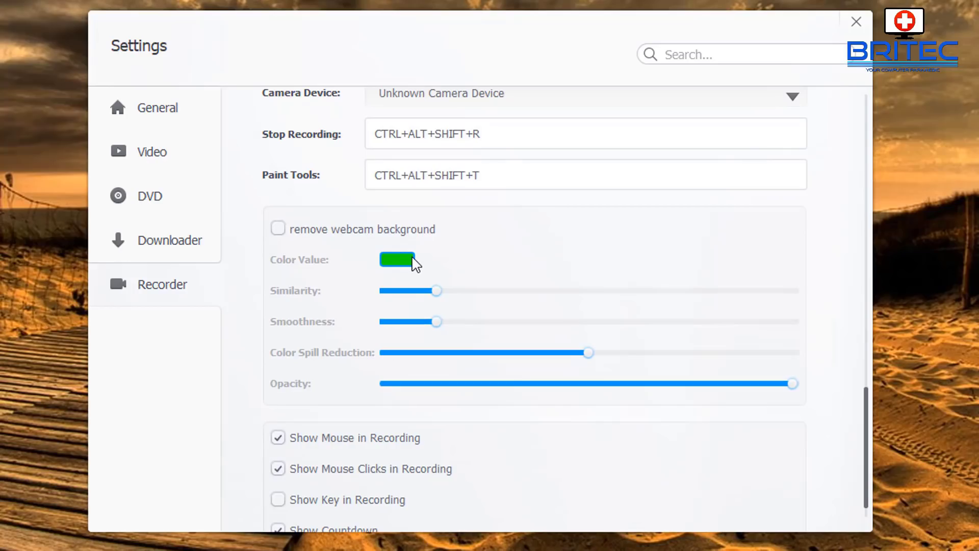
scroll(439, 342, "down", 1)
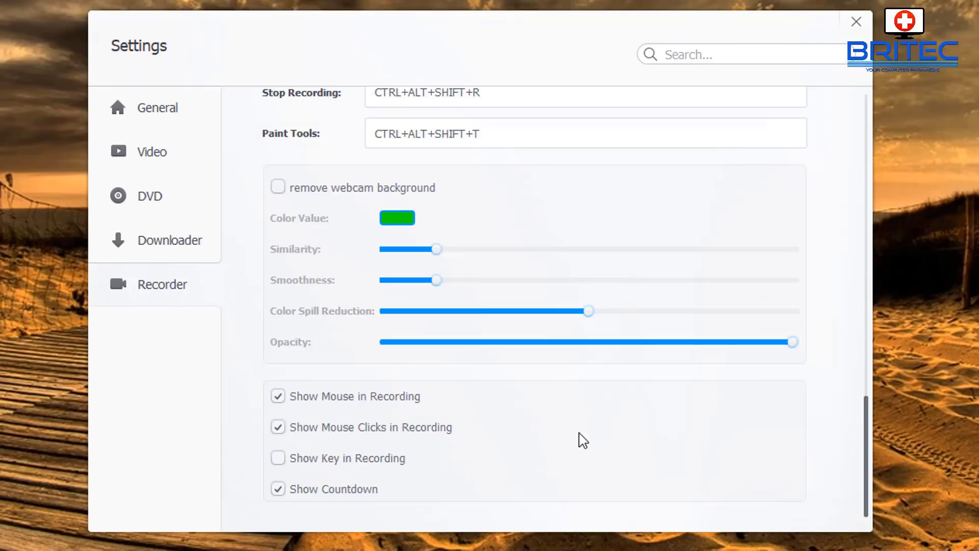
scroll(581, 439, "up", 6)
scroll(347, 253, "up", 8)
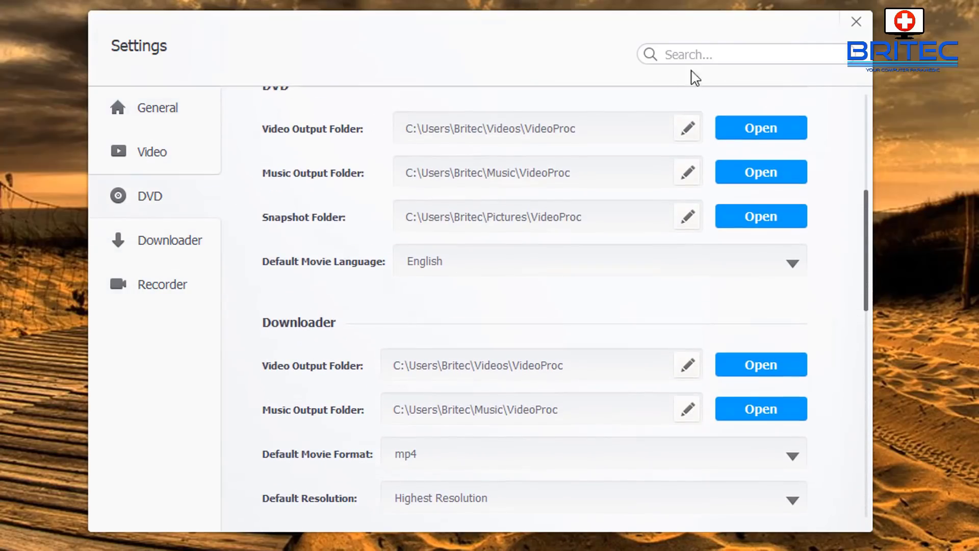
Close Settings and open the Video module showing MP4 H264, iPhone, Android, MP4 HEVC and 4K formats
left_click(862, 33)
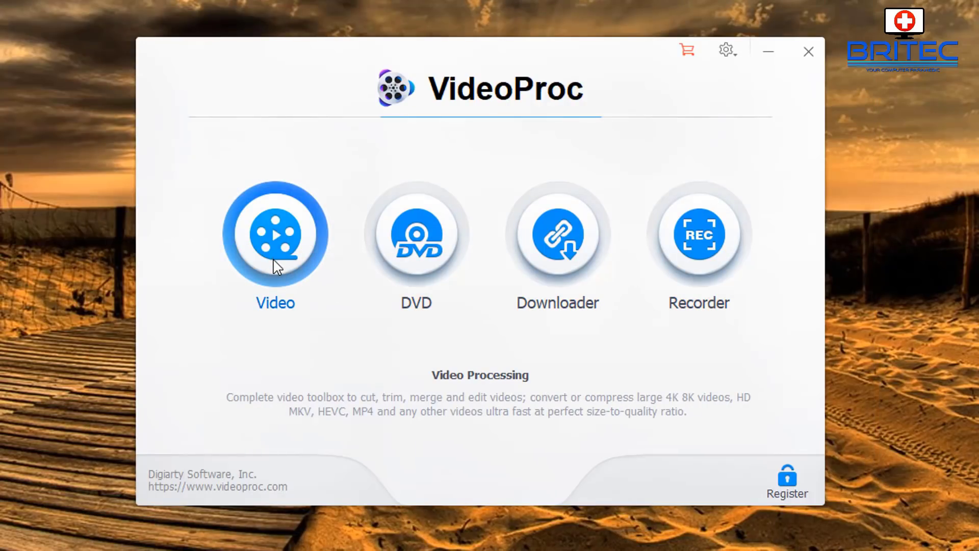
left_click(305, 251)
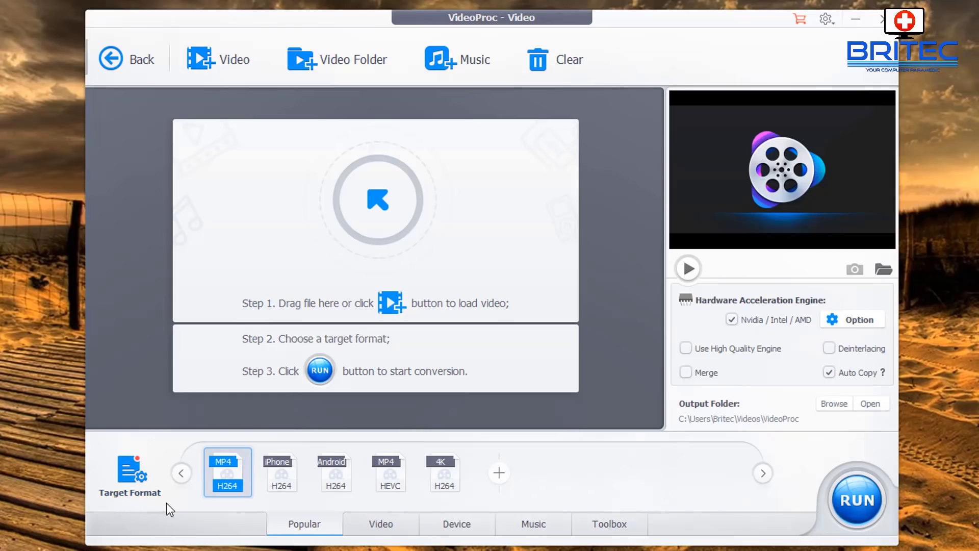
mouse_move(231, 470)
mouse_move(314, 480)
mouse_move(400, 476)
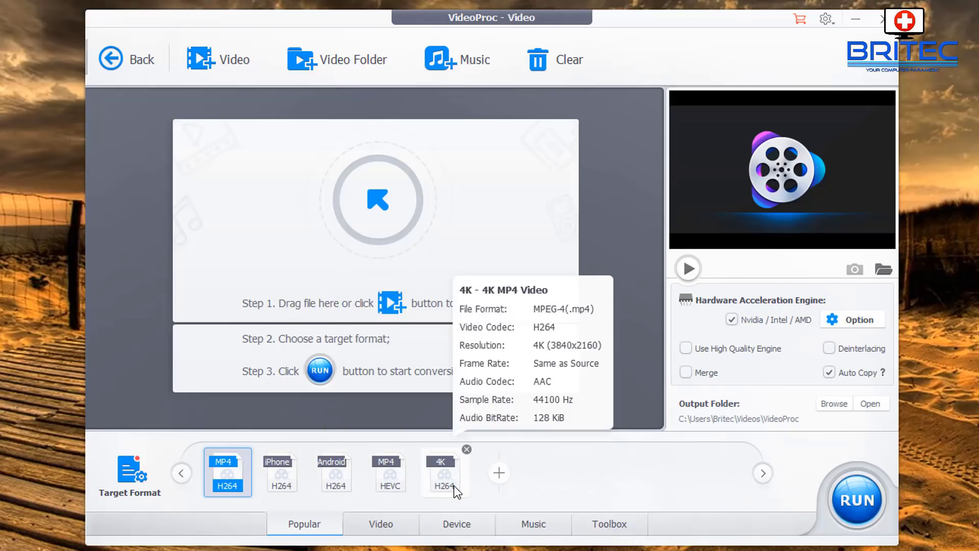
Show the Web Video Profile > YouTube Video presets and raise the MP4 profile quality to HQ
left_click(499, 475)
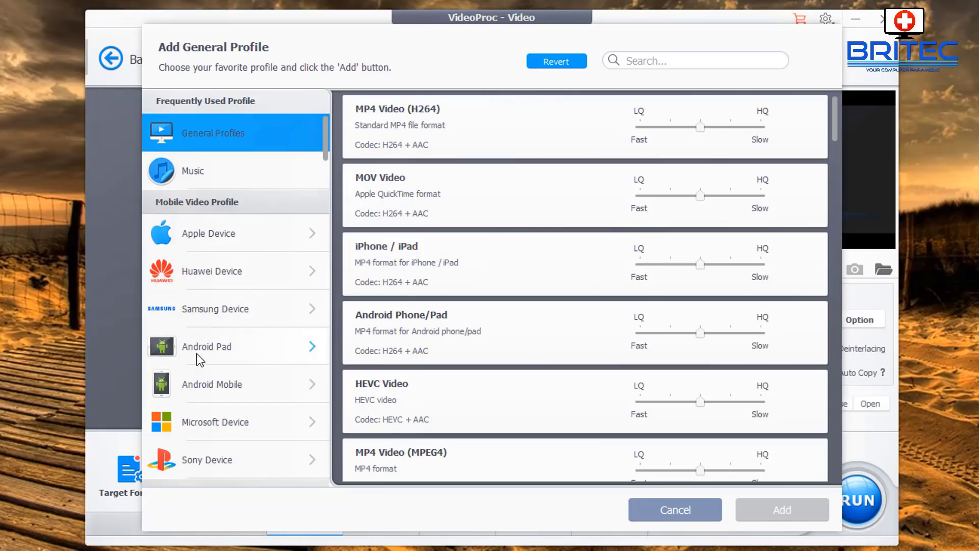
scroll(256, 378, "down", 1)
scroll(257, 378, "down", 4)
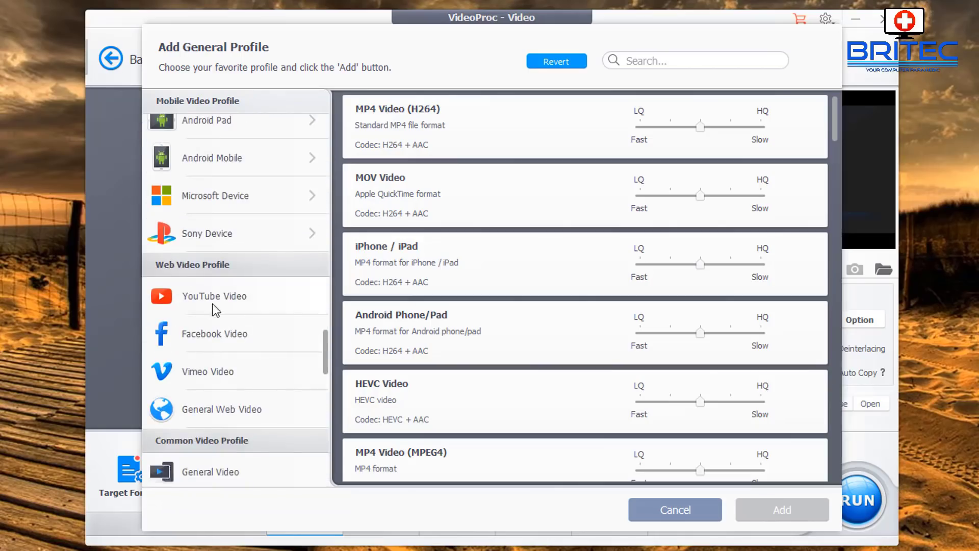
left_click(207, 296)
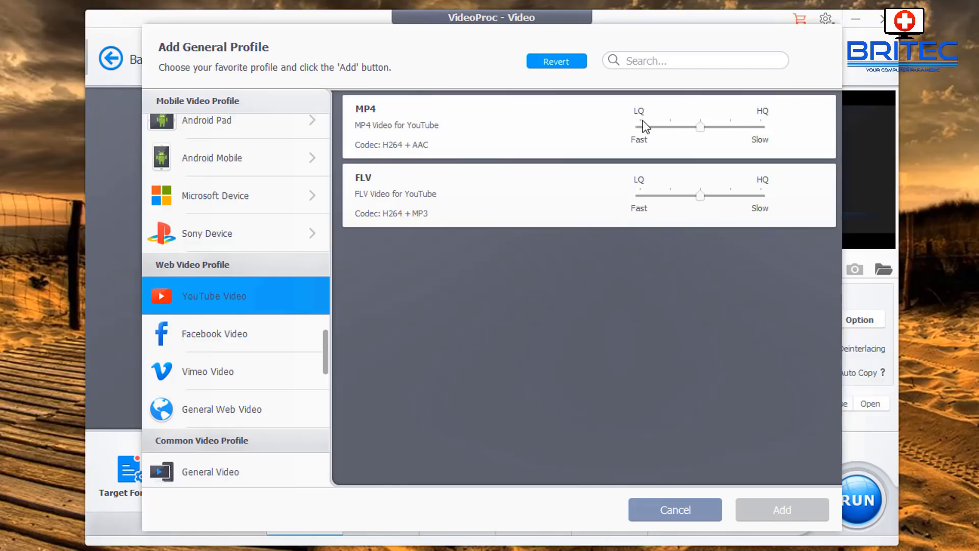
left_click_drag(700, 127, 775, 143)
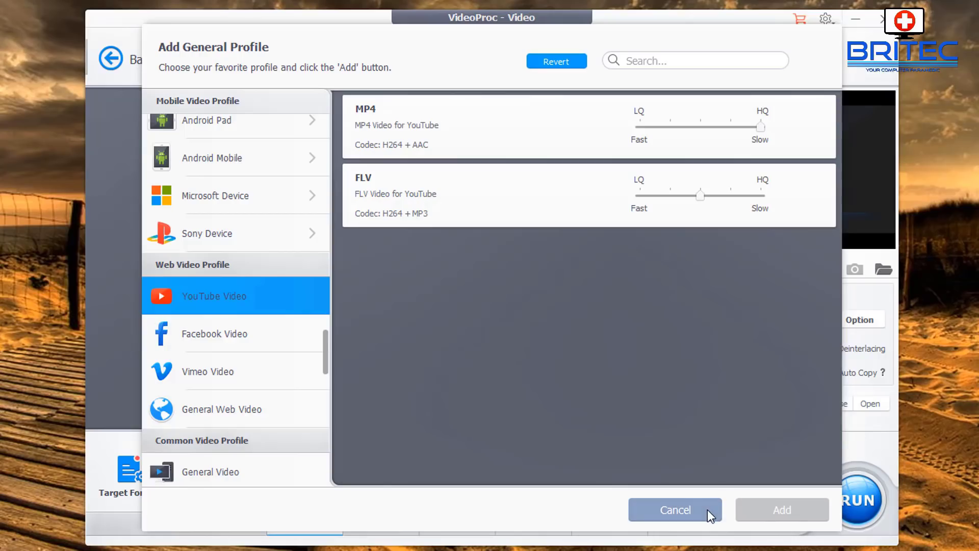
Cancel the profile dialog and browse the Video, Device and Music output formats
left_click(674, 507)
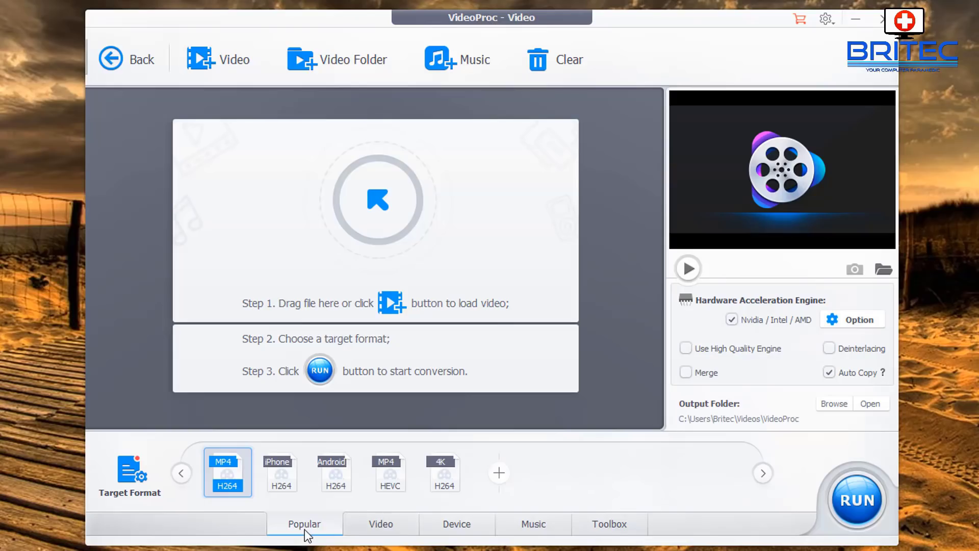
left_click(388, 527)
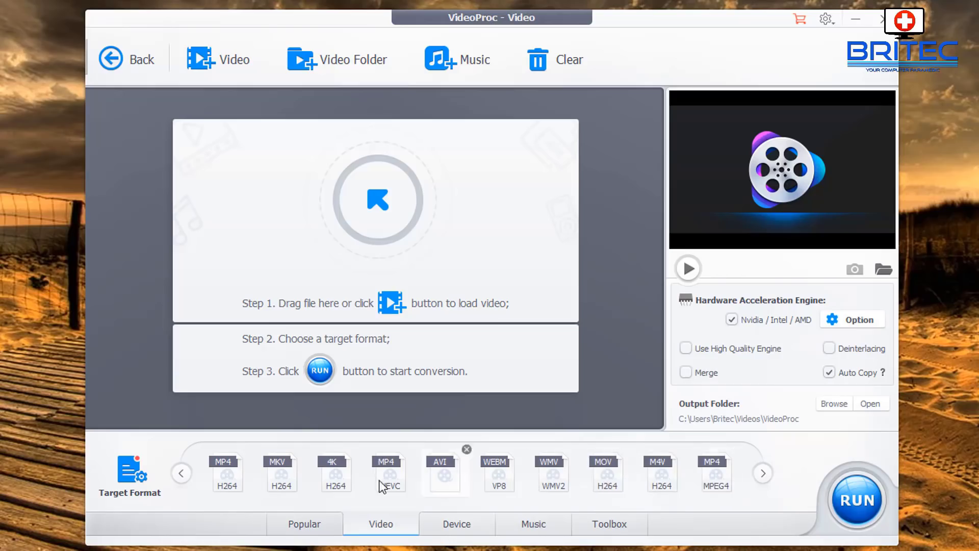
left_click(470, 530)
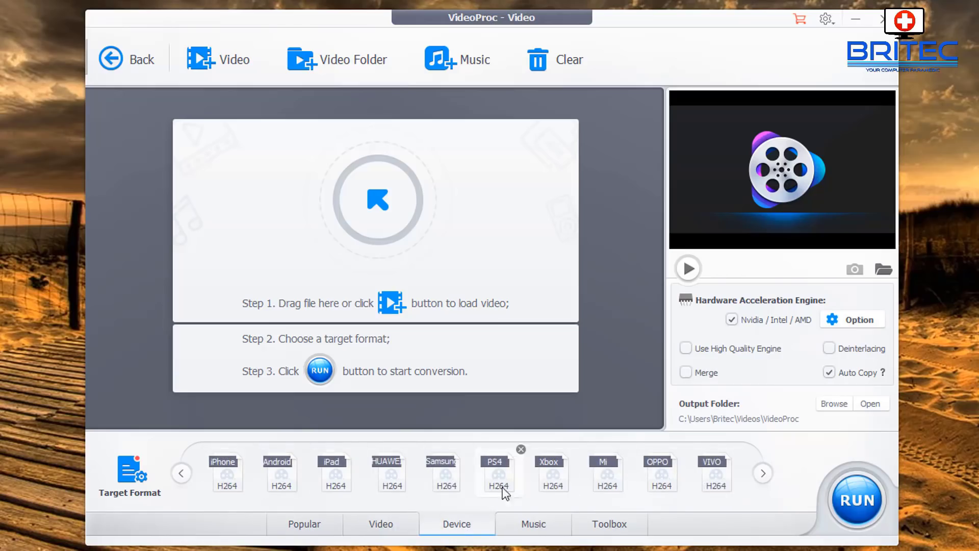
left_click(763, 475)
left_click(547, 524)
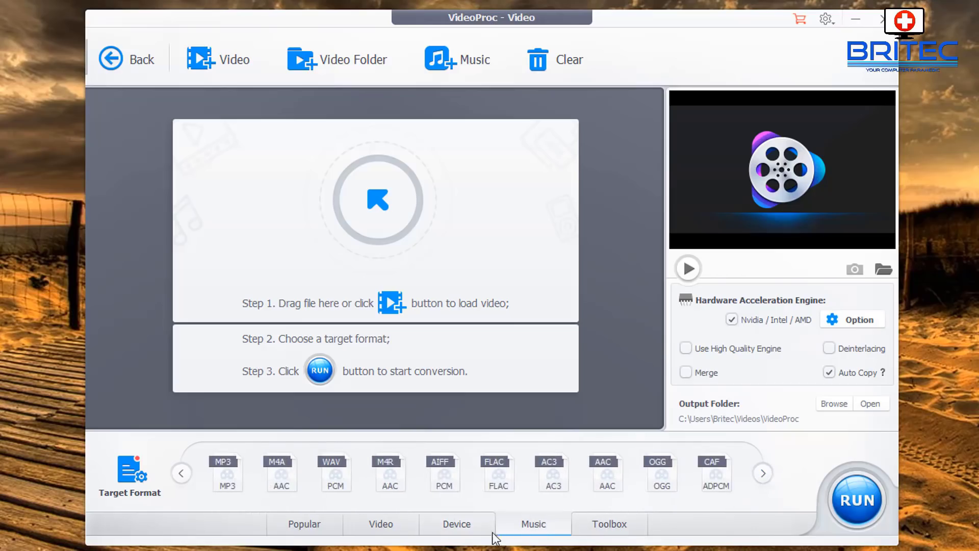
Show the Toolbox and scroll its row to reveal Rotate, GIF, M3U8 and Export Subtitle
left_click(622, 533)
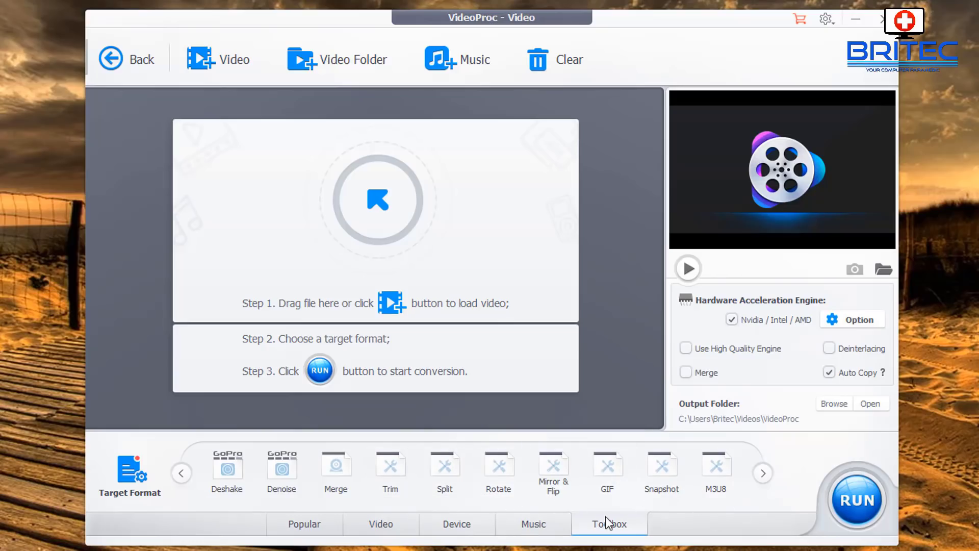
left_click(761, 477)
left_click(762, 476)
left_click(763, 476)
left_click(763, 476)
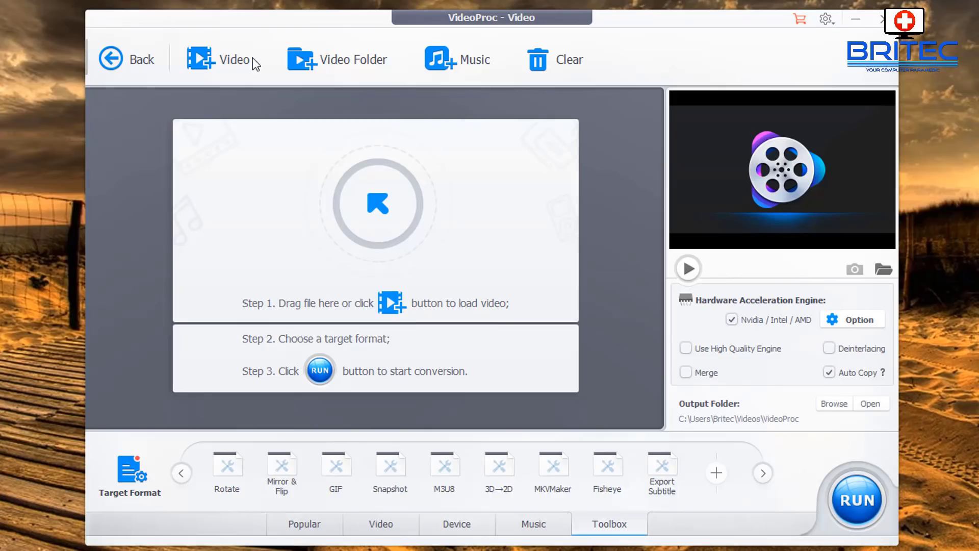
Add P1040049.MP4 from the Desktop with + Video
left_click(215, 59)
left_click_drag(331, 25, 330, 80)
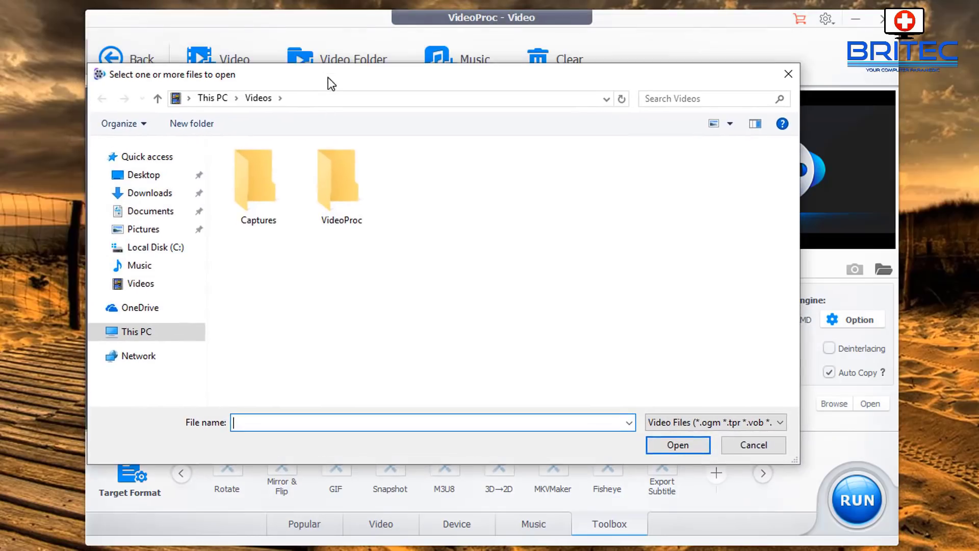
left_click(162, 179)
left_click(244, 165)
left_click(666, 441)
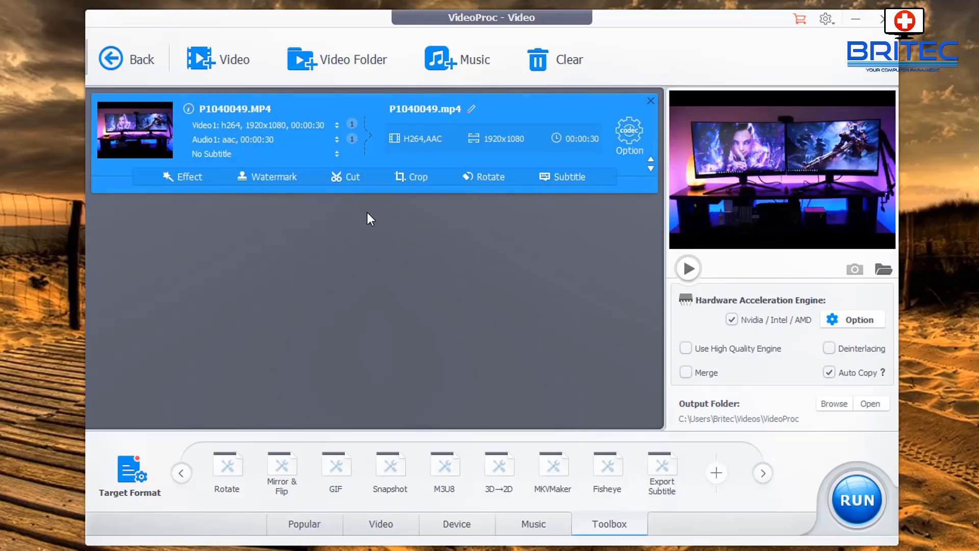
Open the Effect editor for P1040049 and browse the effect thumbnails, including Grayscale
left_click(182, 188)
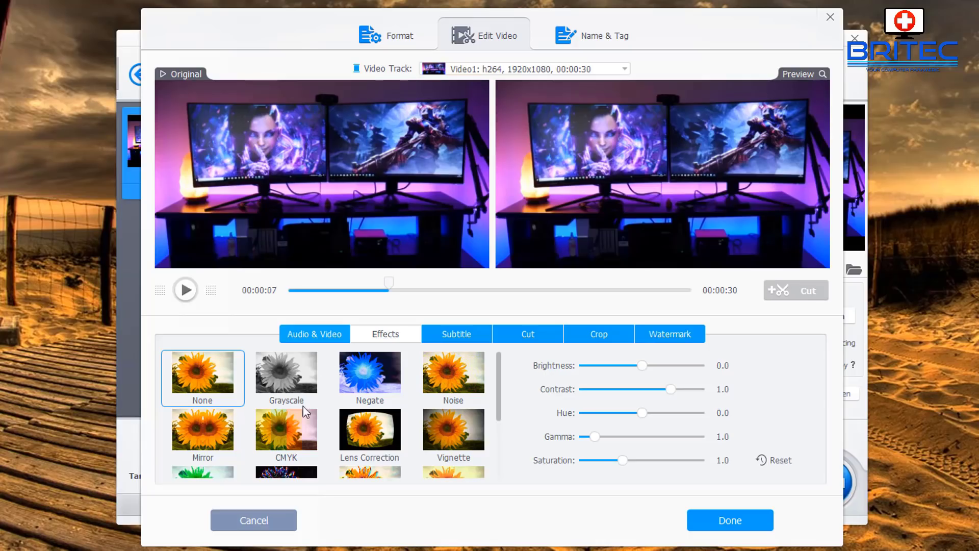
scroll(385, 428, "down", 2)
scroll(194, 454, "up", 2)
scroll(193, 454, "down", 2)
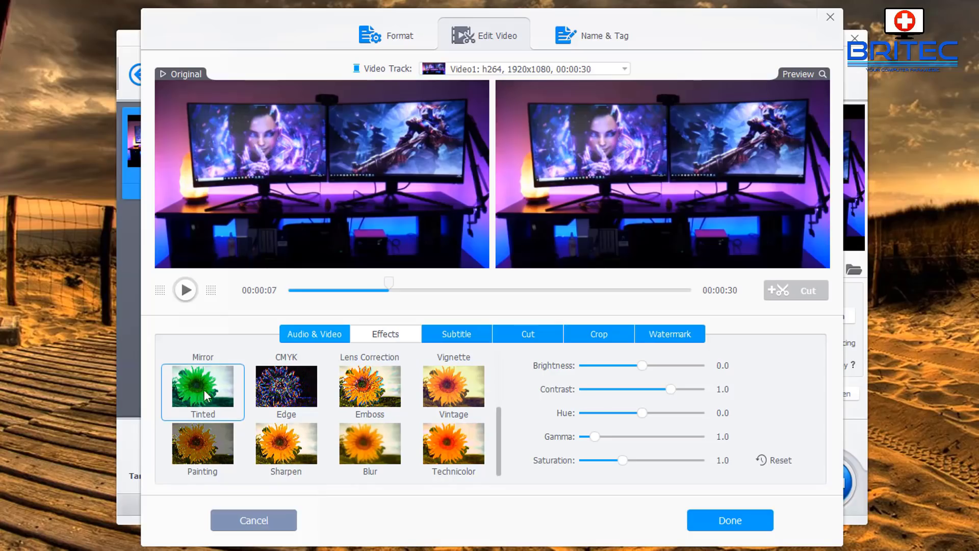
scroll(197, 389, "up", 2)
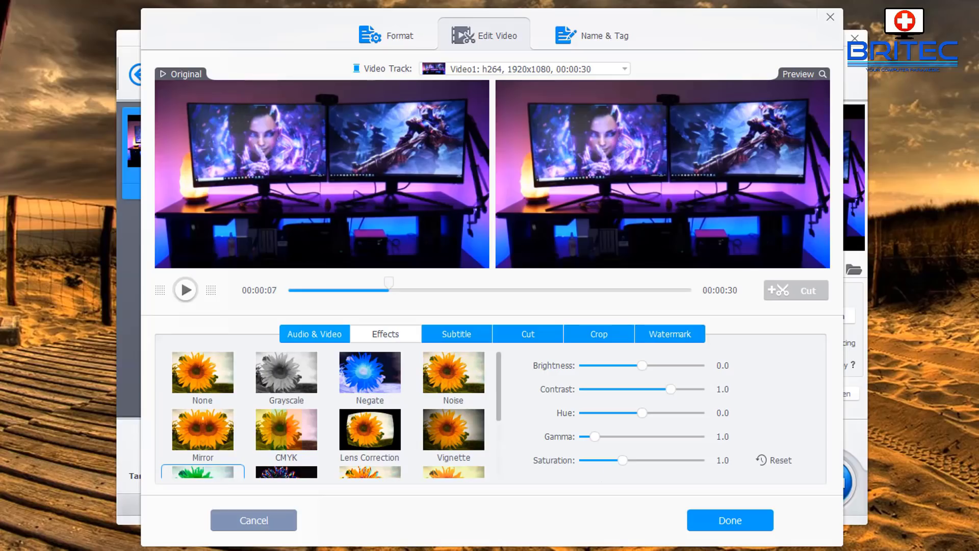
scroll(327, 413, "down", 2)
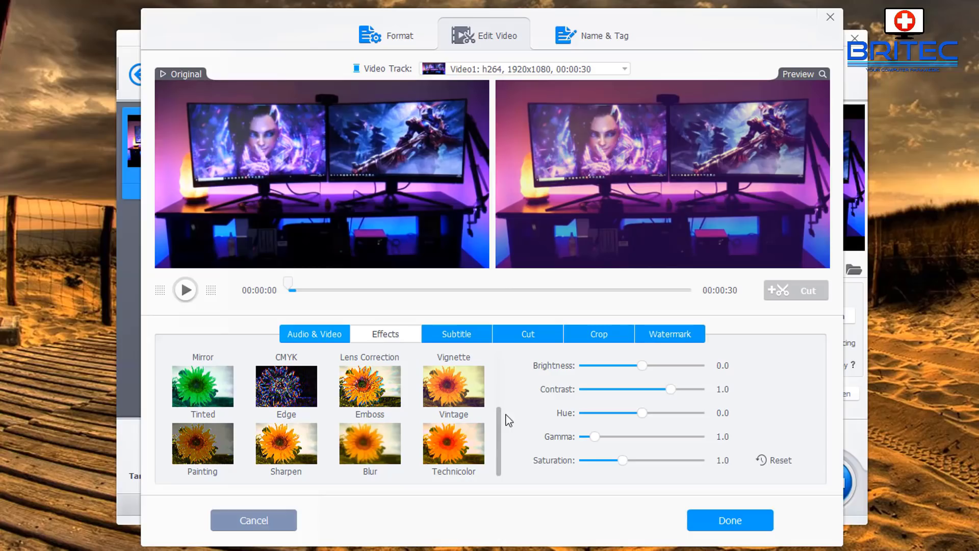
scroll(502, 427, "up", 3)
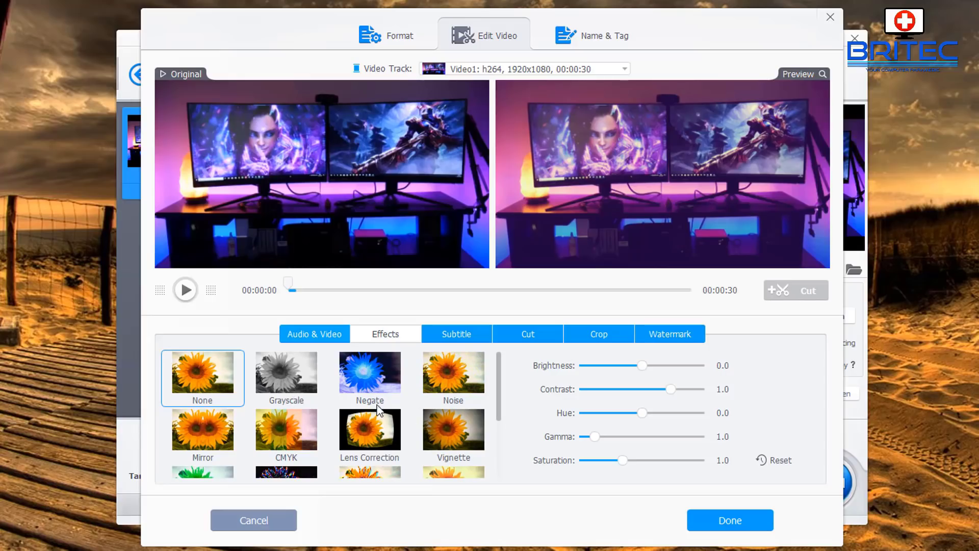
scroll(500, 390, "down", 1)
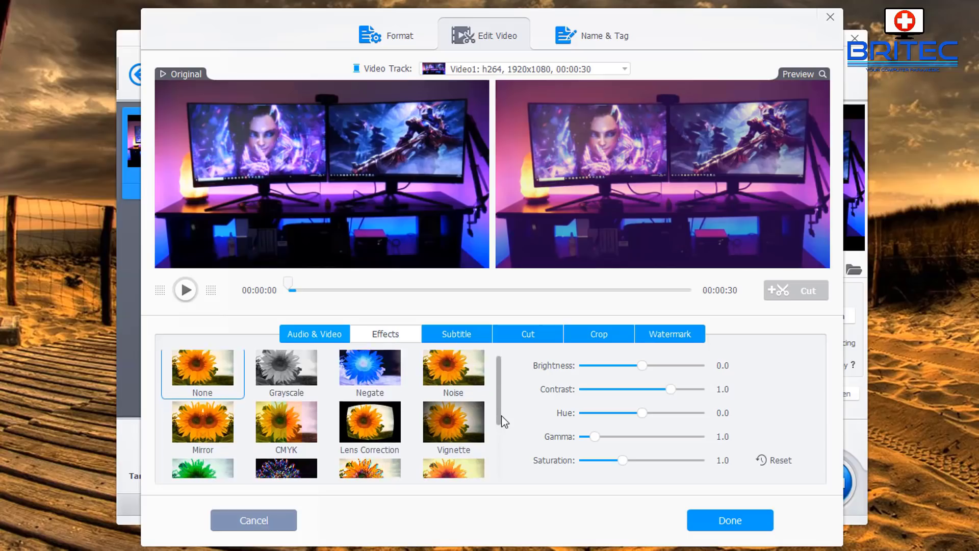
scroll(346, 431, "up", 1)
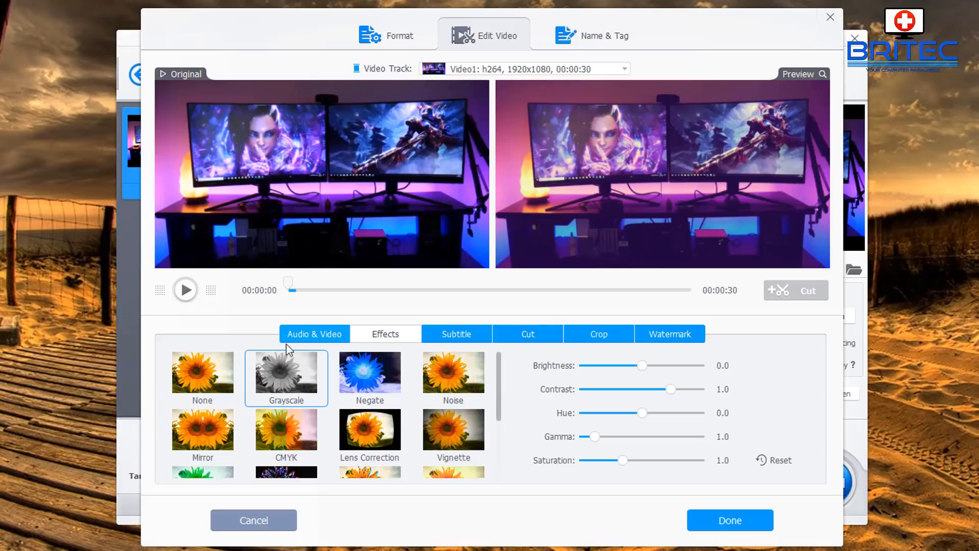
Set the effect back to None and scrub the preview to show the original colour
left_click(311, 289)
left_click_drag(311, 288, 287, 289)
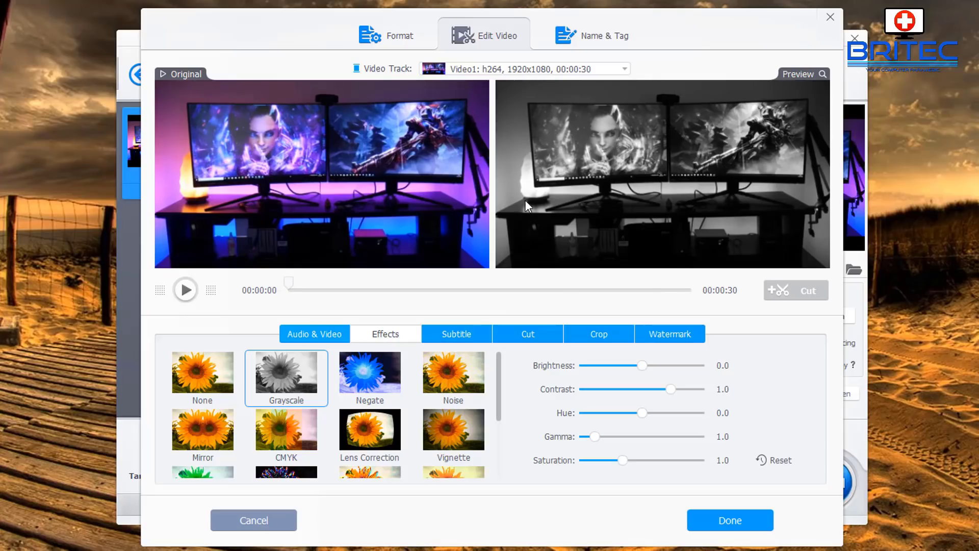
left_click(212, 375)
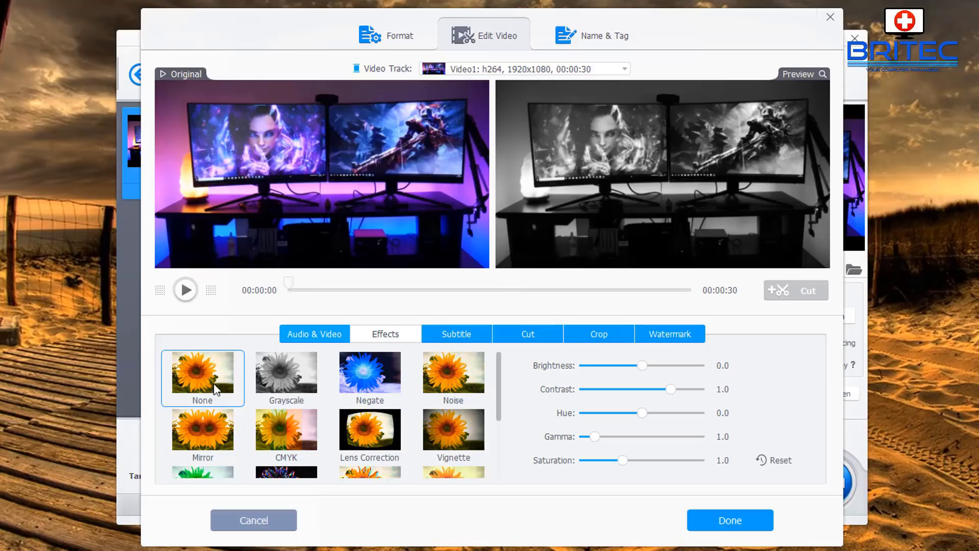
left_click(301, 283)
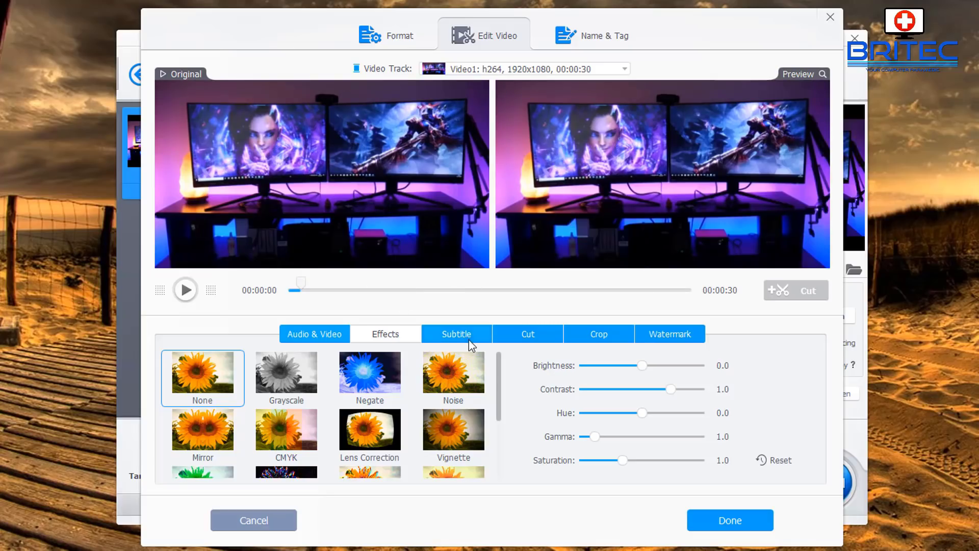
View the Audio & Video, Subtitle and Cut settings tabs
left_click(329, 335)
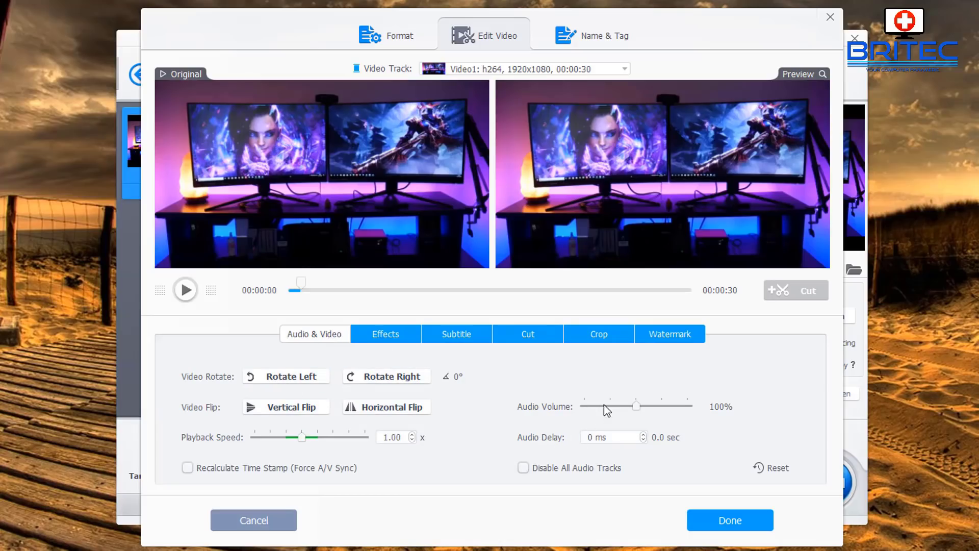
left_click(453, 334)
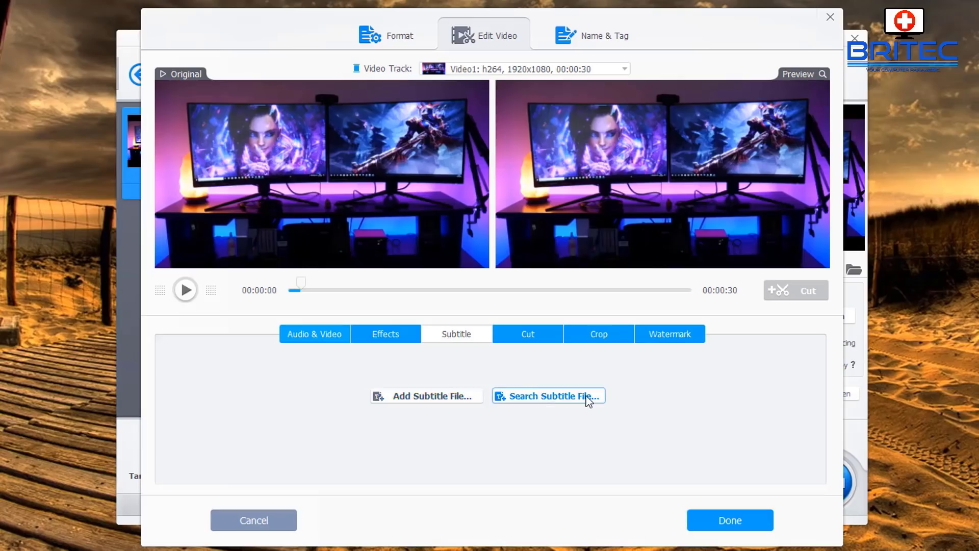
left_click(534, 341)
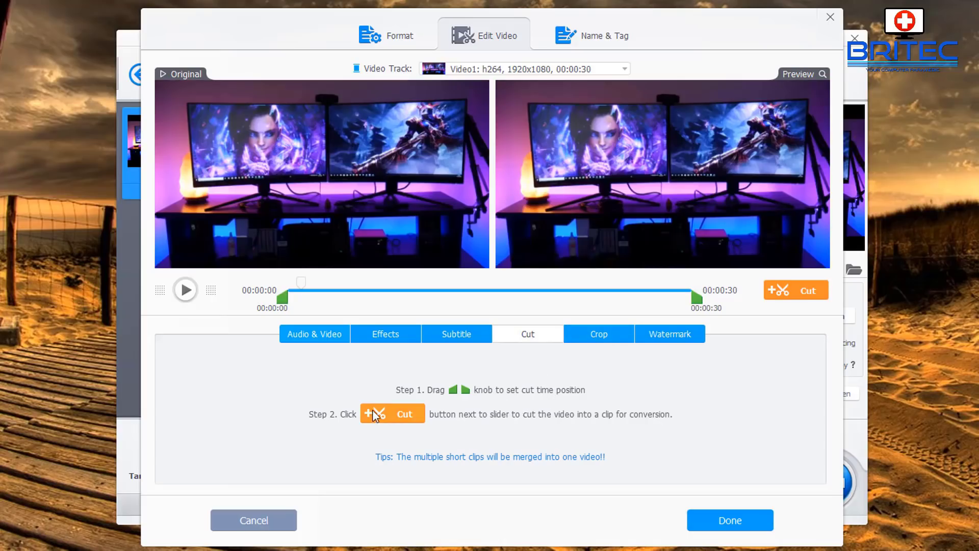
On the Crop tab, enable cropping, pull in the bottom-right handle, then disable cropping
left_click(597, 336)
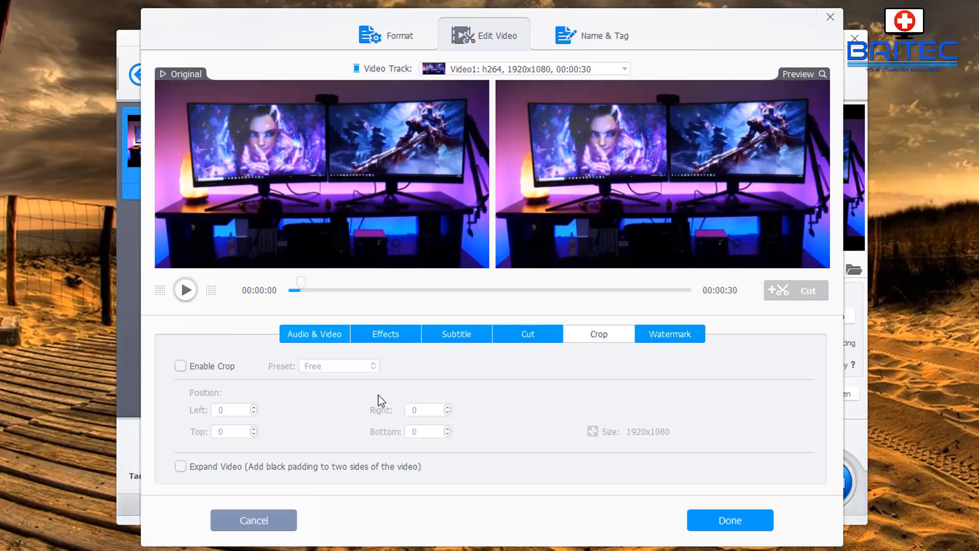
left_click(181, 368)
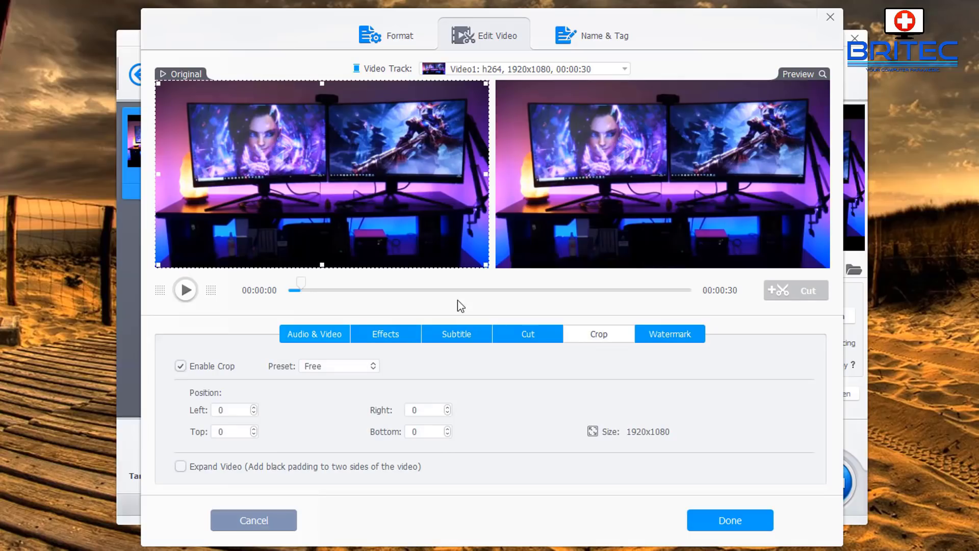
mouse_move(489, 265)
left_mouse_down()
mouse_move(440, 236)
mouse_move(483, 258)
mouse_move(454, 244)
mouse_move(469, 238)
mouse_move(477, 245)
mouse_move(444, 240)
mouse_move(466, 219)
mouse_move(494, 269)
left_mouse_up()
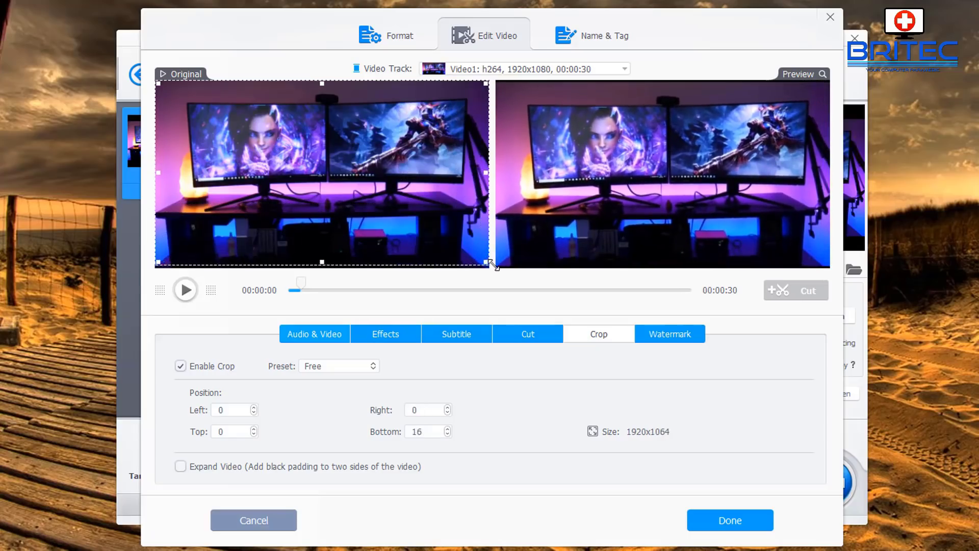
left_click(181, 366)
Cut the full 00:00:00–00:00:30 video into Clip 1, then review the Crop and Watermark settings
left_click(518, 330)
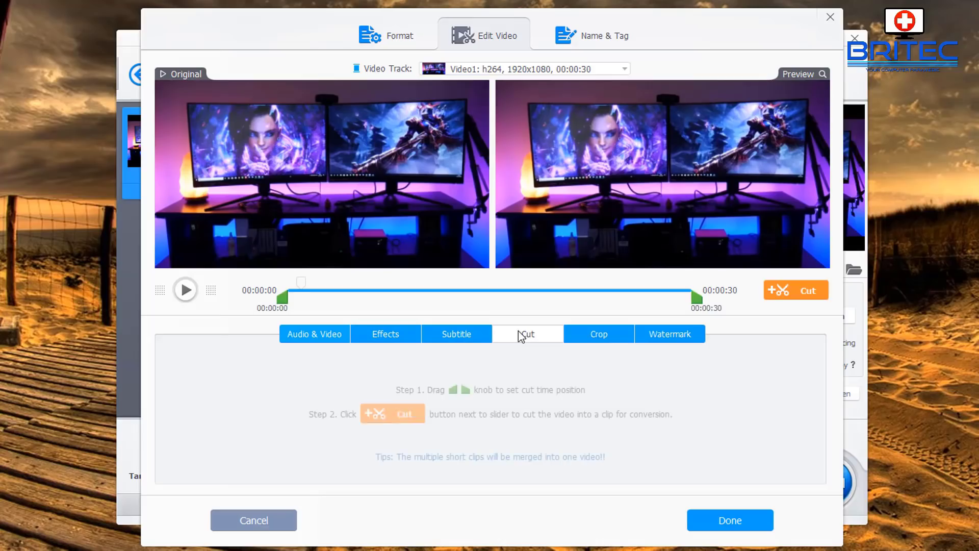
left_click(369, 412)
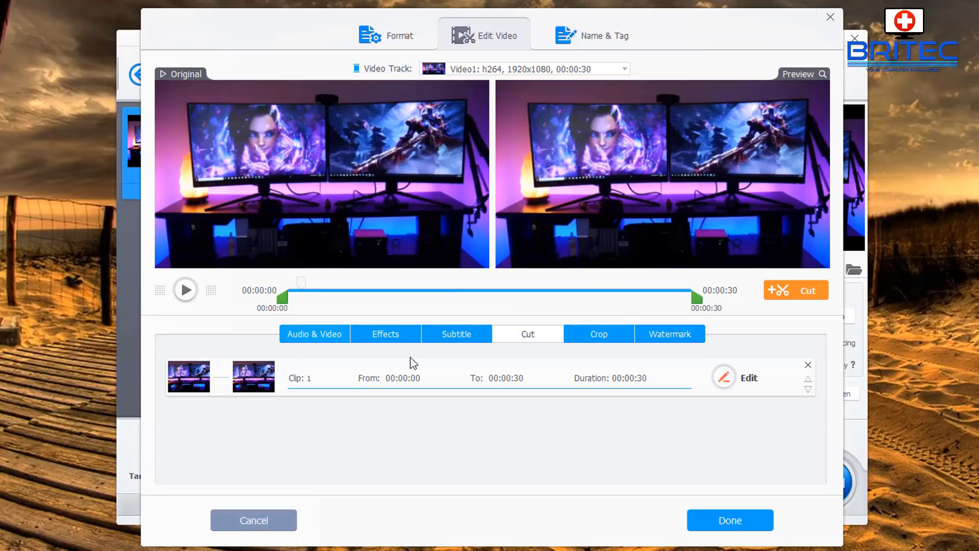
left_click(593, 338)
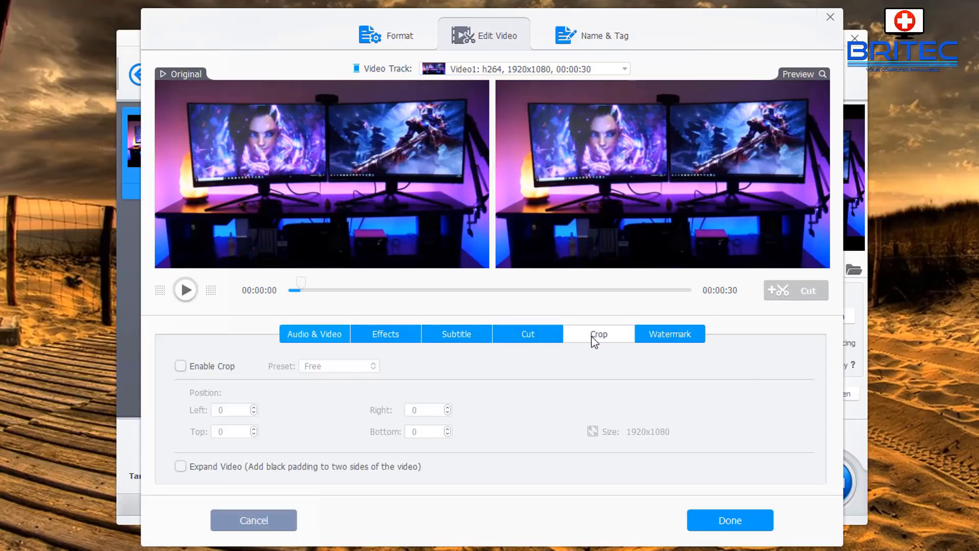
left_click(666, 338)
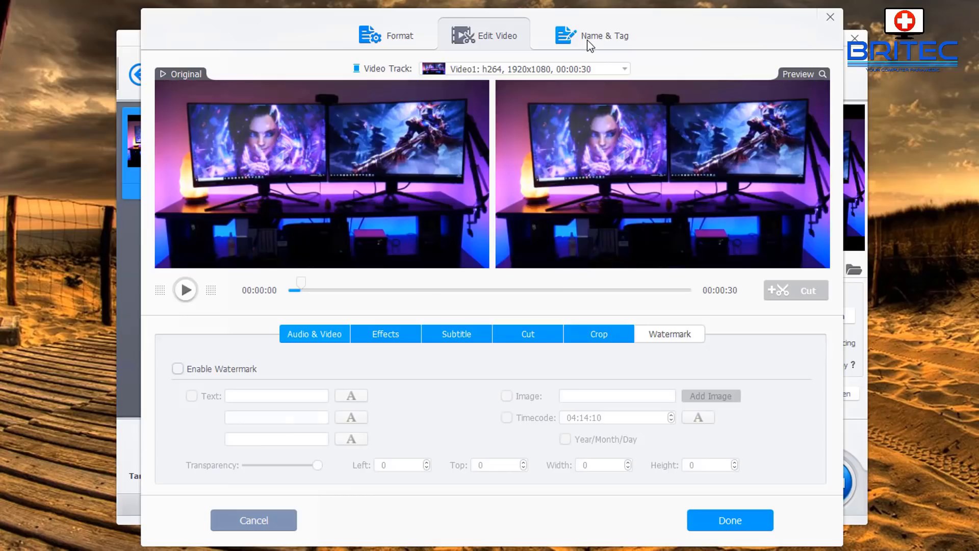
Check the Name & Tag details, then view the Standard MP4 format (CRF 22, h.264, aac)
left_click(563, 39)
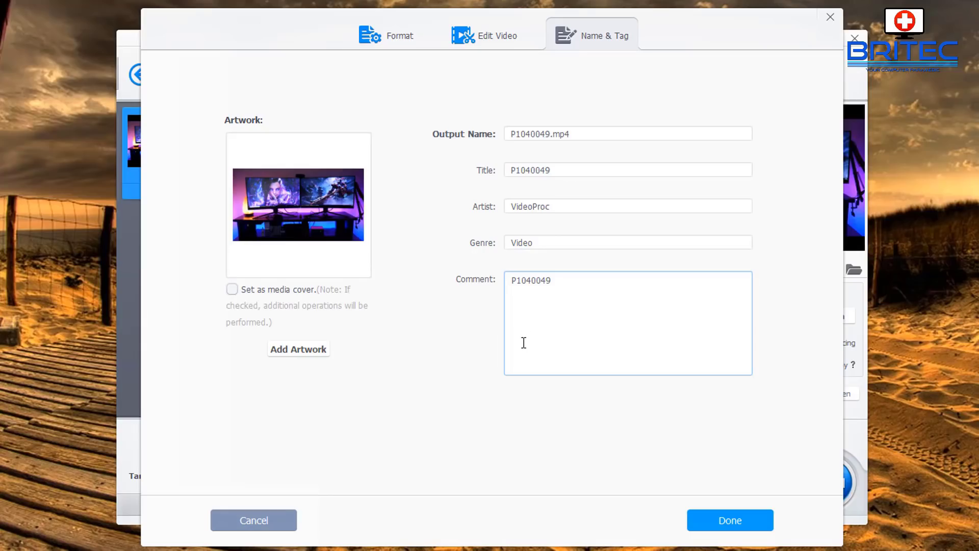
left_click(395, 40)
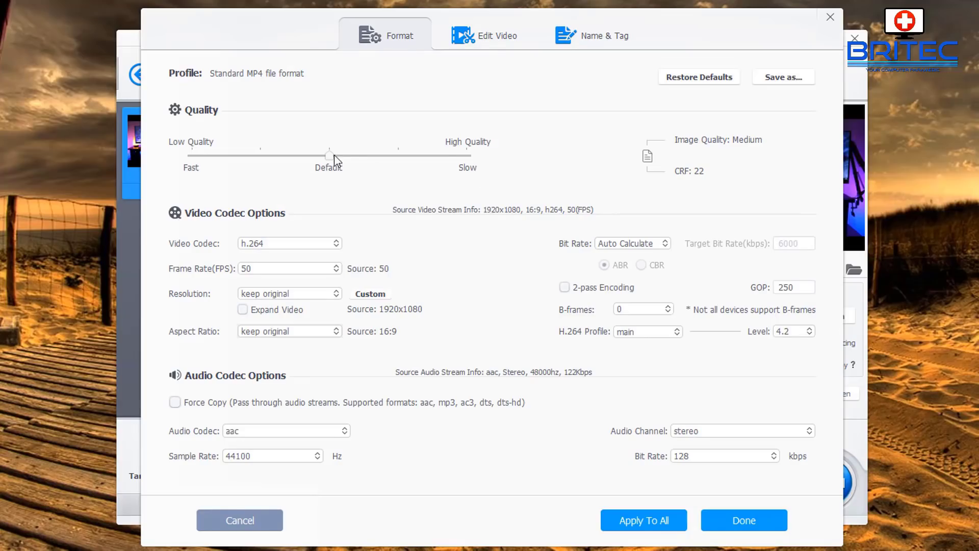
Keep h.264 as the video codec and cancel the Format settings without changes
left_click(312, 249)
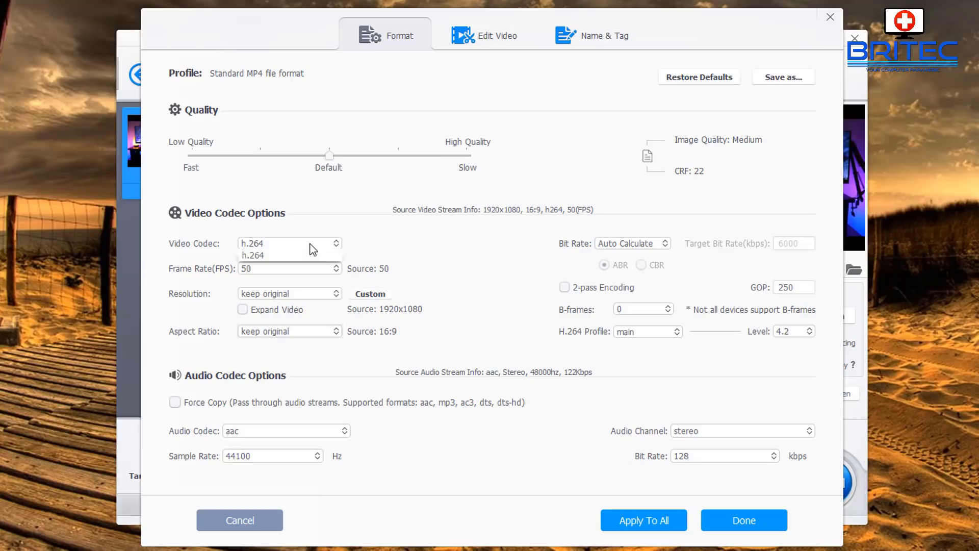
left_click(313, 249)
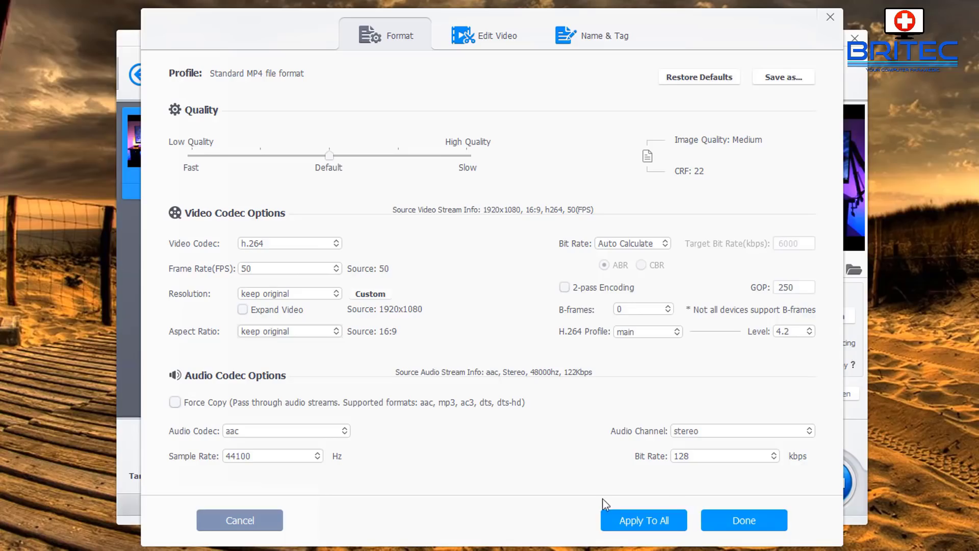
left_click(239, 519)
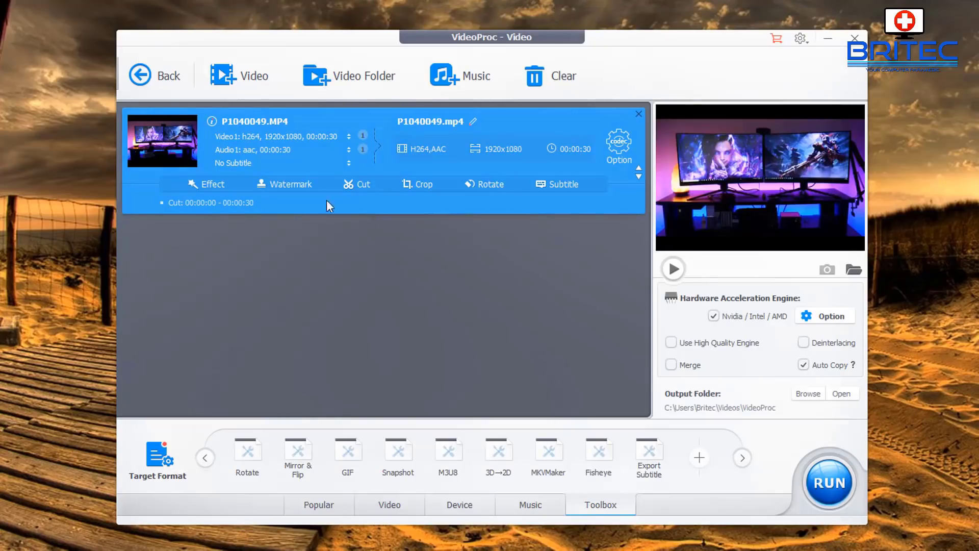
Exit the Video module and confirm the warning to clear P1040049.mp4 from the media list
left_click(159, 81)
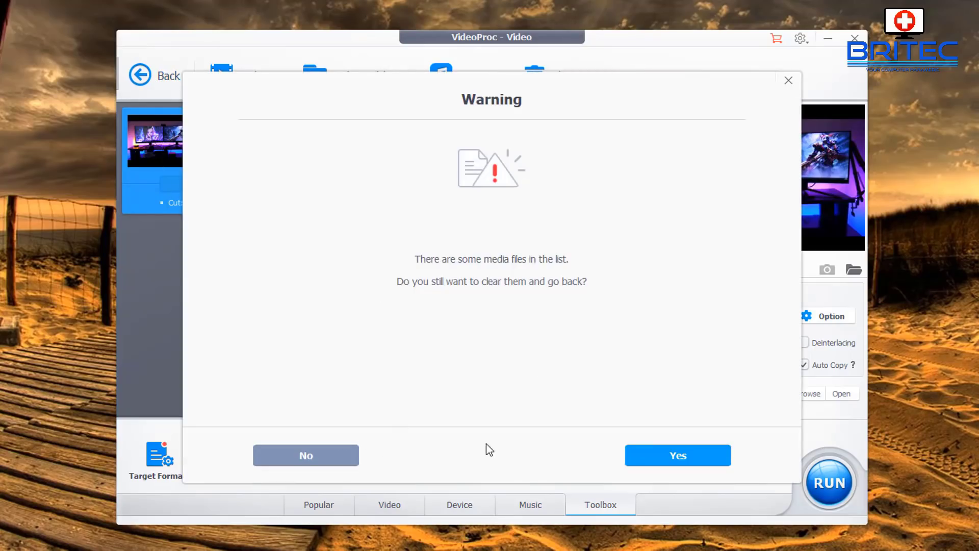
left_click(671, 460)
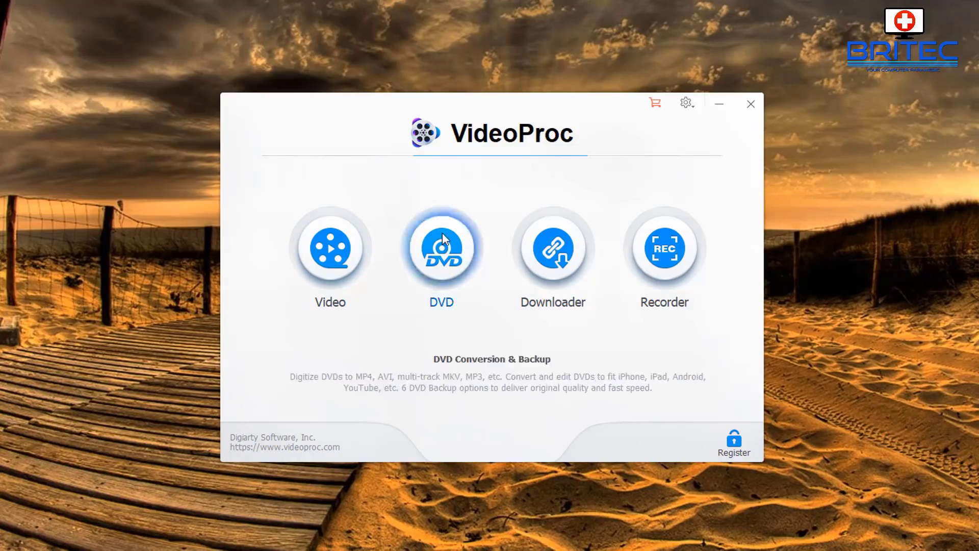
In the DVD module, try loading a disc (none found), then switch to loading a DVD folder
left_click(432, 262)
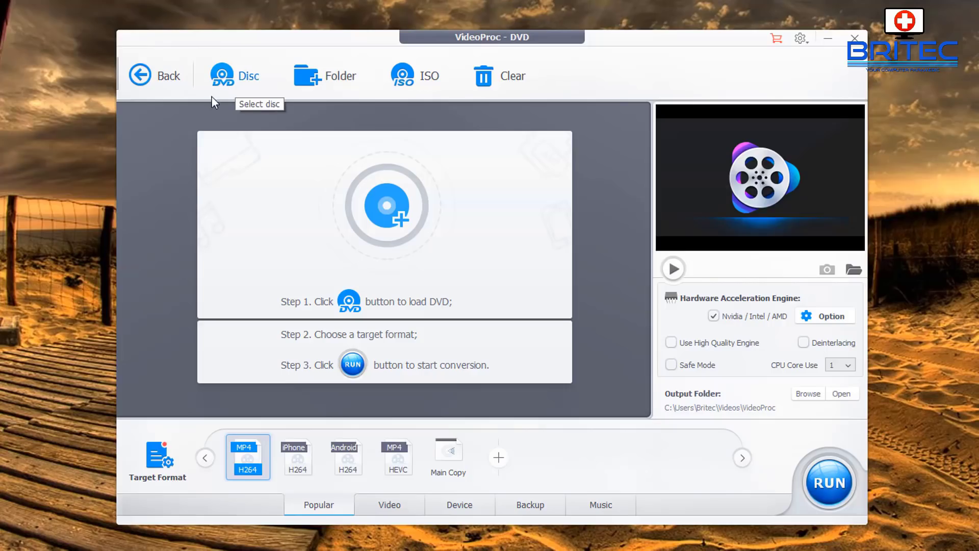
left_click(221, 86)
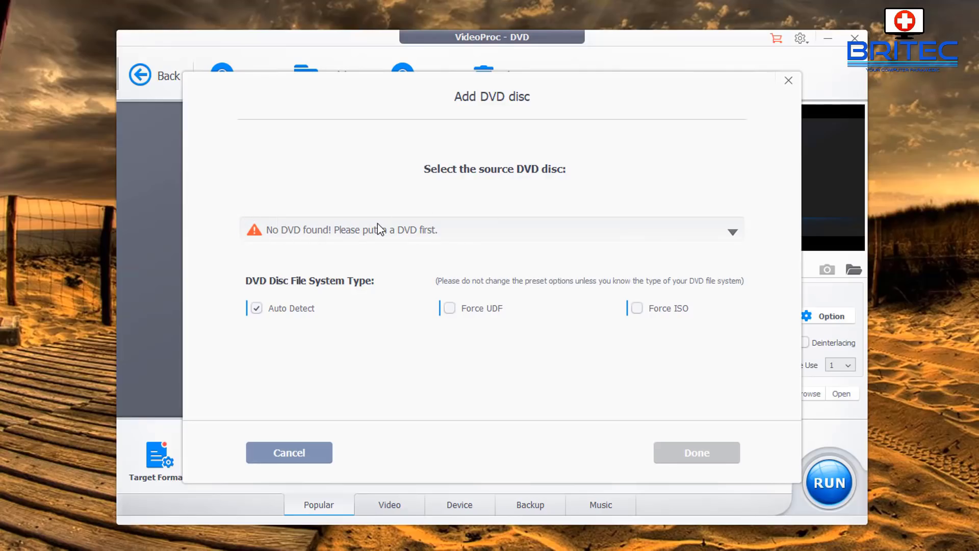
left_click(307, 448)
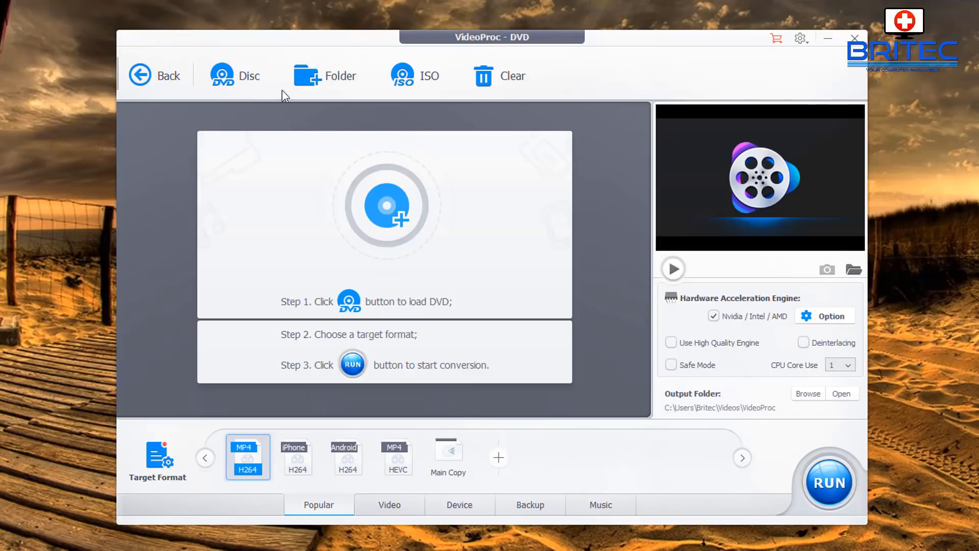
left_click(329, 78)
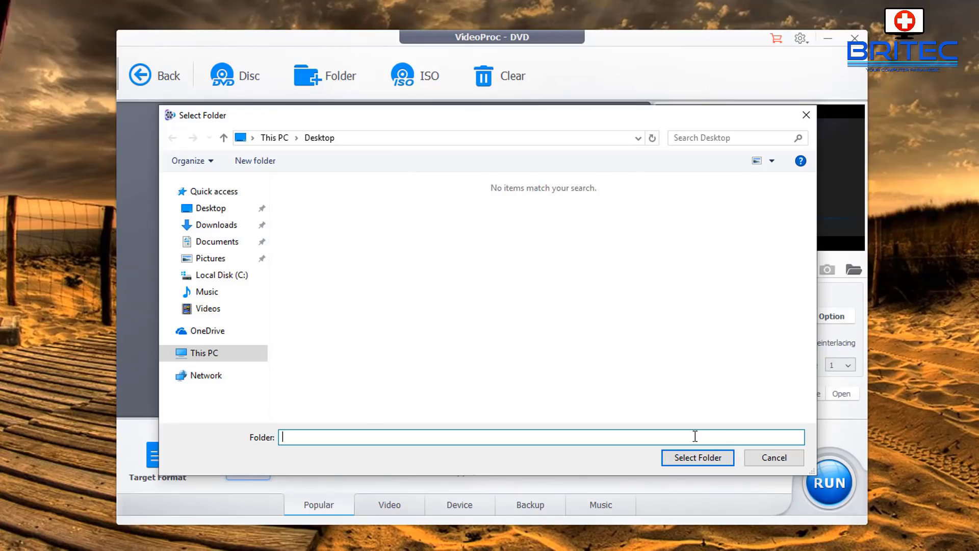
Cancel the folder and ISO image loaders, then bring up the Add General Profile list
left_click(771, 460)
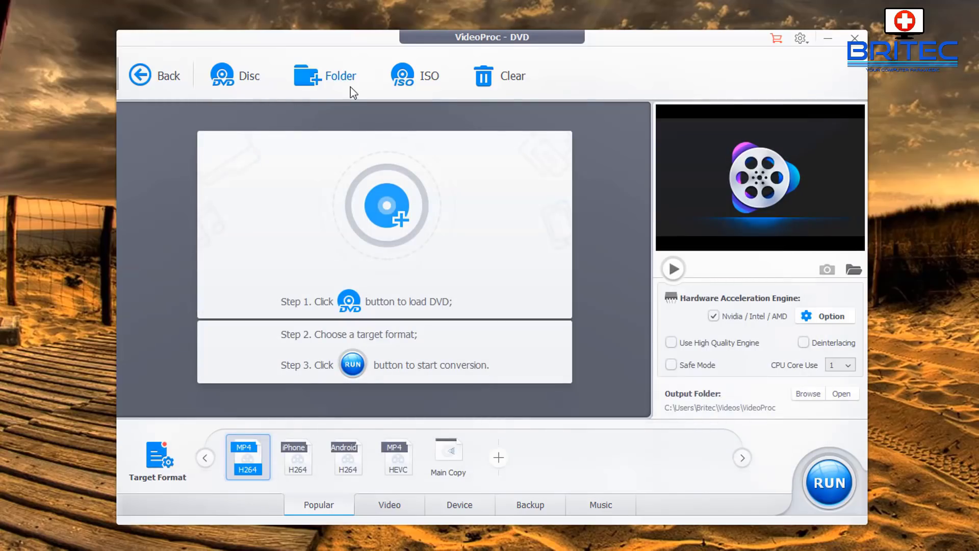
left_click(430, 81)
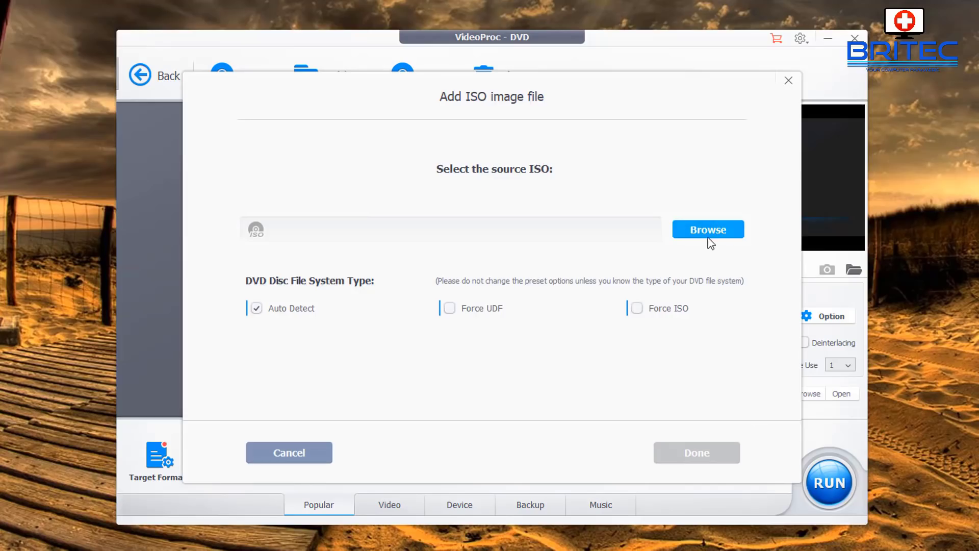
left_click(292, 452)
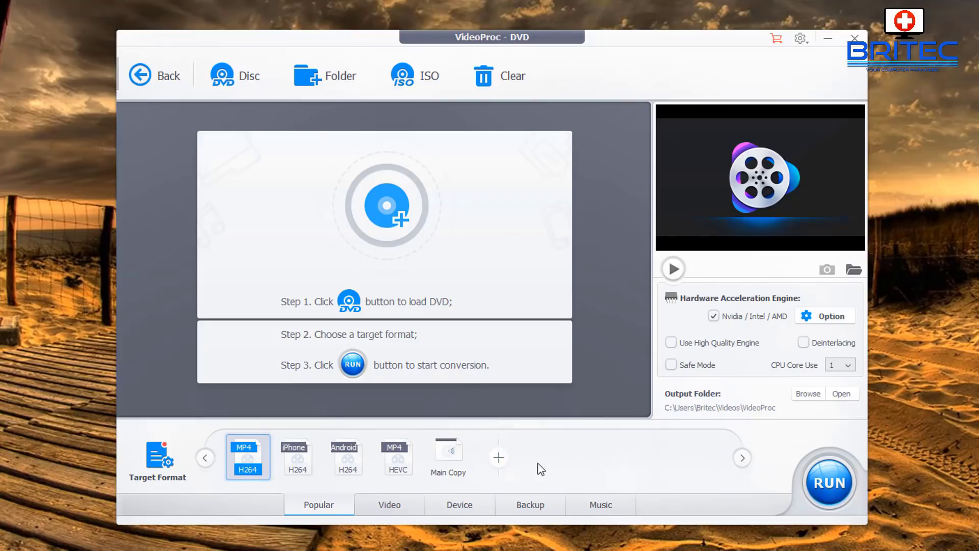
left_click(498, 458)
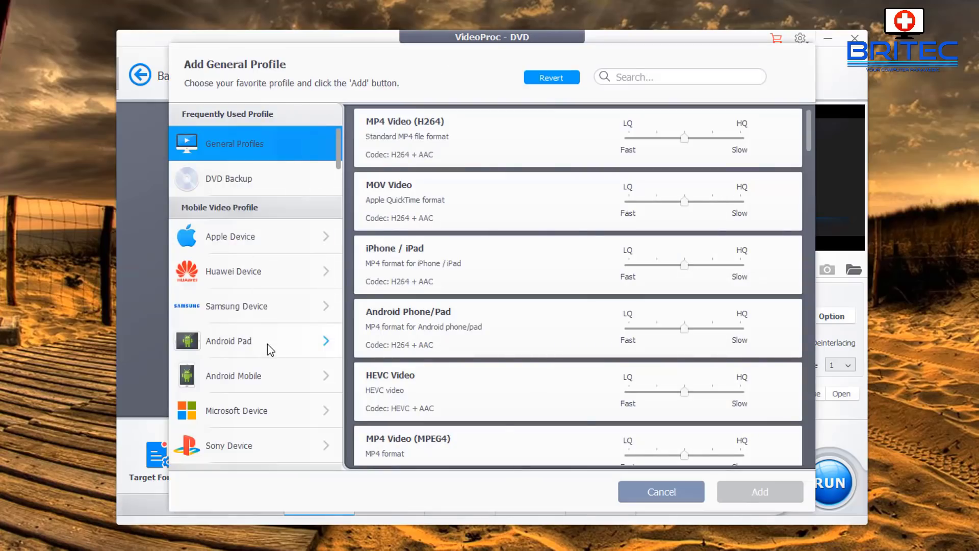
Look through the DVD Backup, DVD Profile and HD Video categories, then cancel without adding a profile
left_click(226, 182)
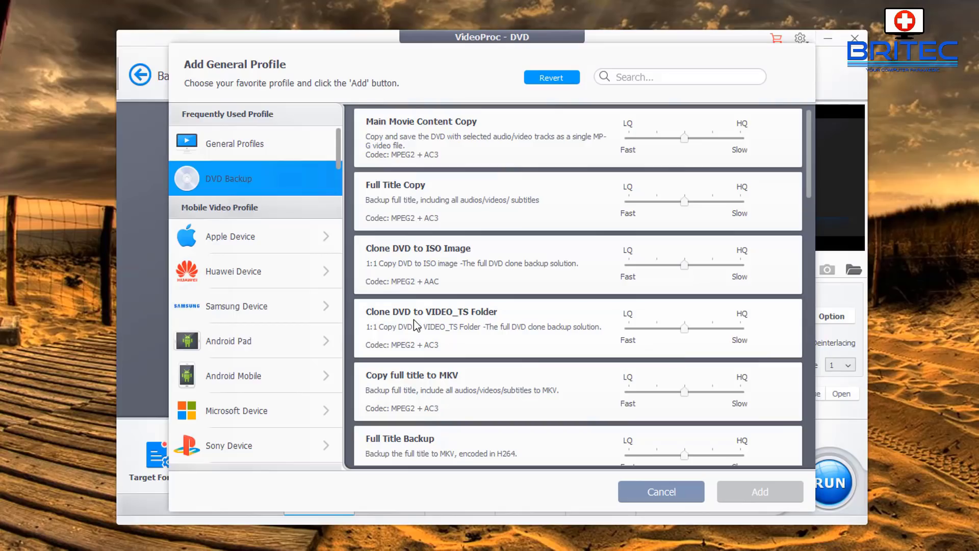
scroll(512, 411, "down", 1)
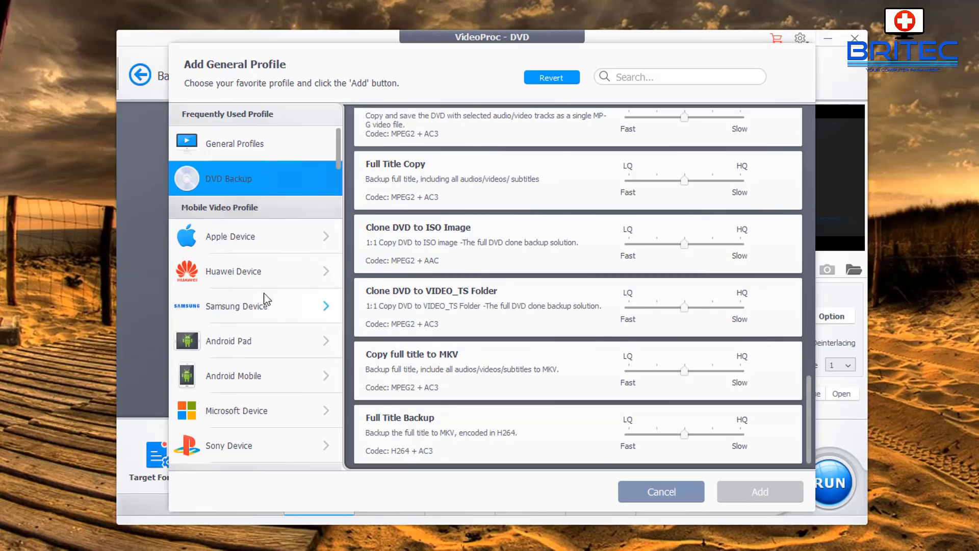
left_click_drag(338, 153, 344, 467)
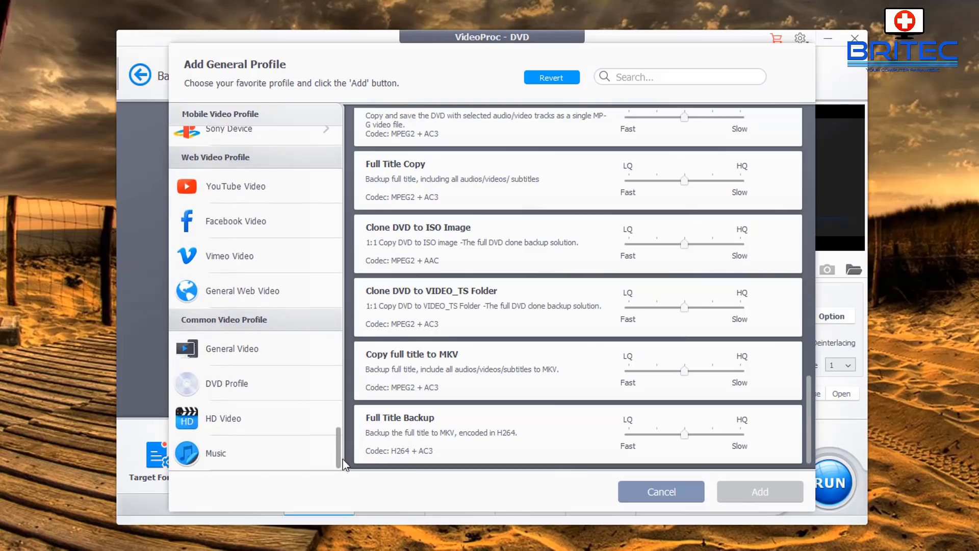
left_click(227, 385)
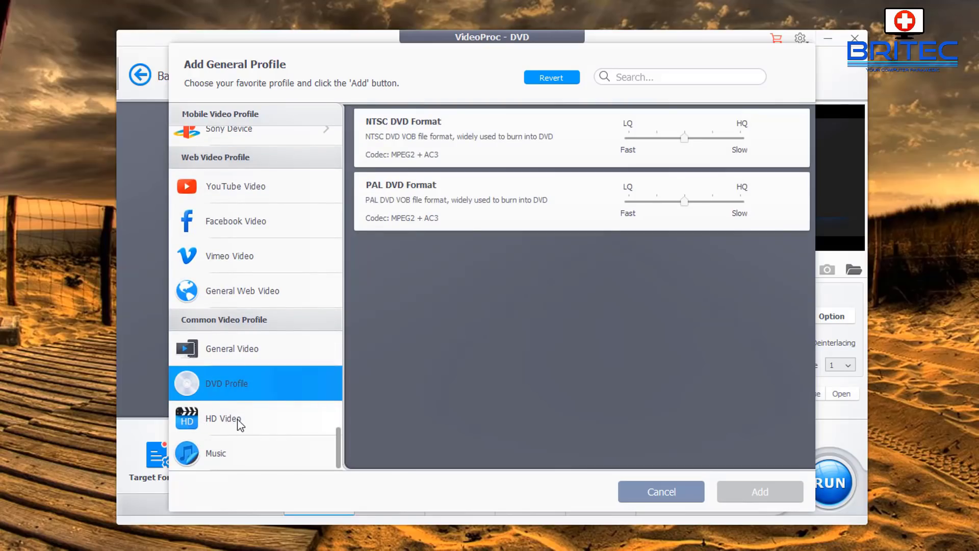
left_click(239, 421)
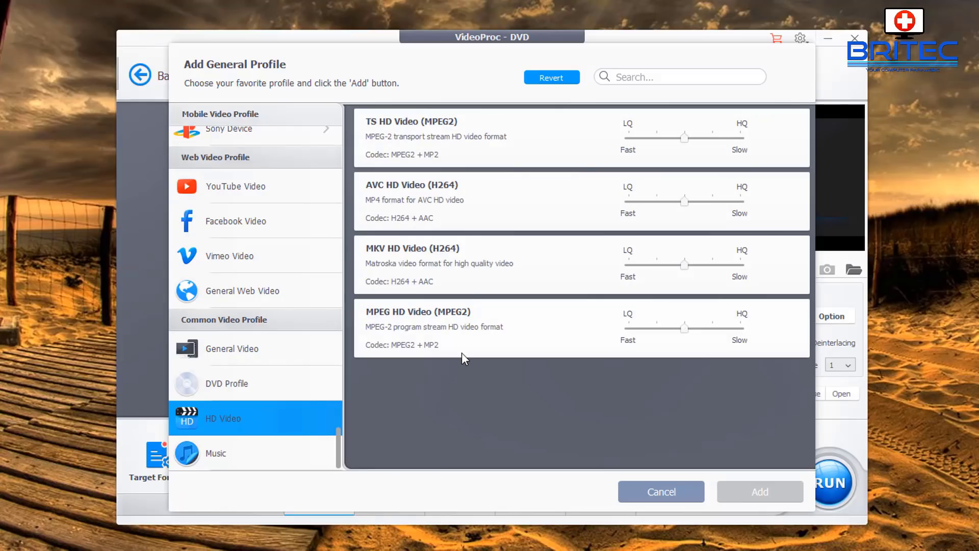
left_click(674, 492)
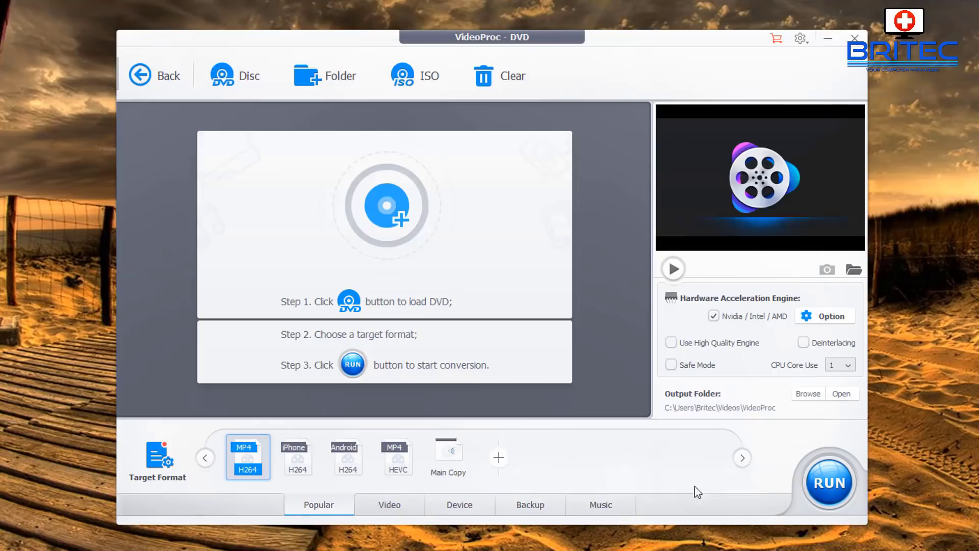
Go home from the DVD module, view the screen and webcam Recorder, then return home
left_click(131, 82)
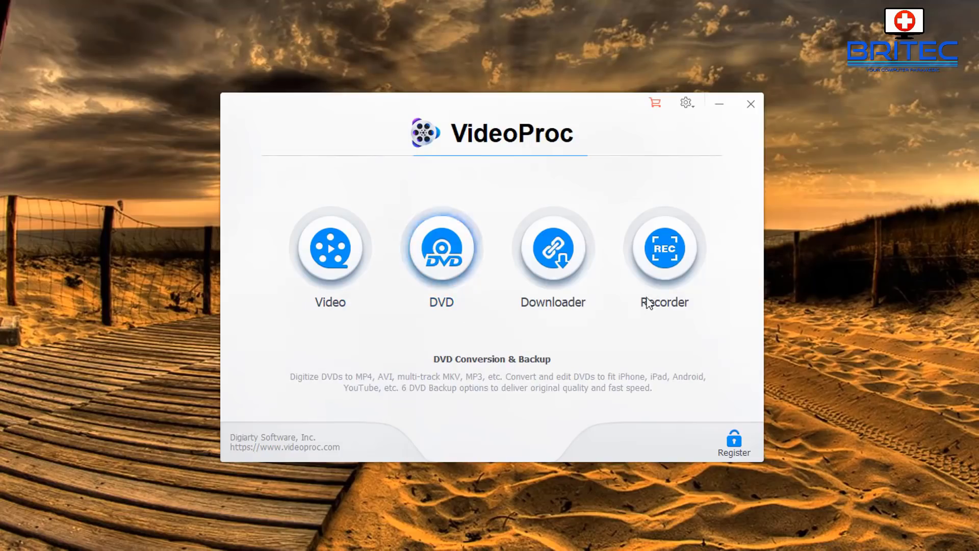
left_click(665, 267)
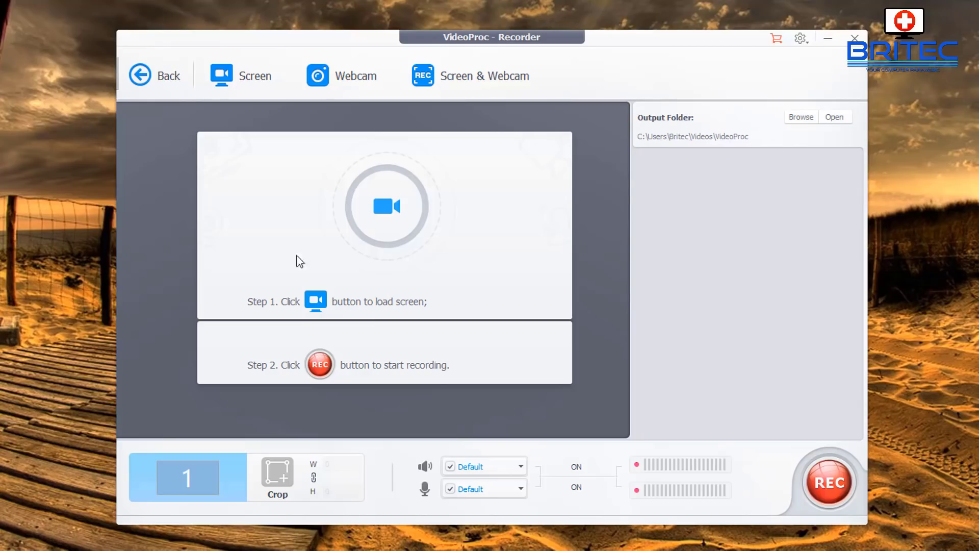
left_click(139, 76)
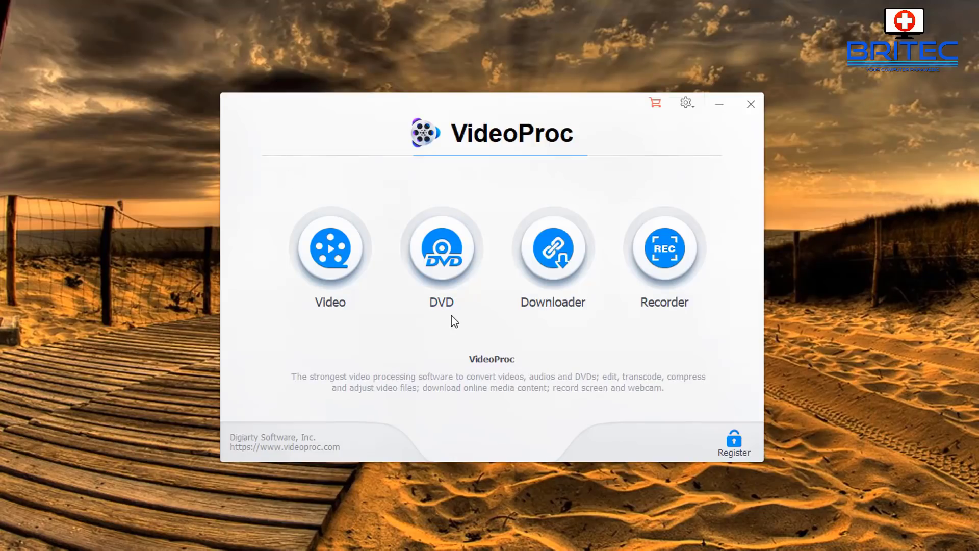
left_click(552, 264)
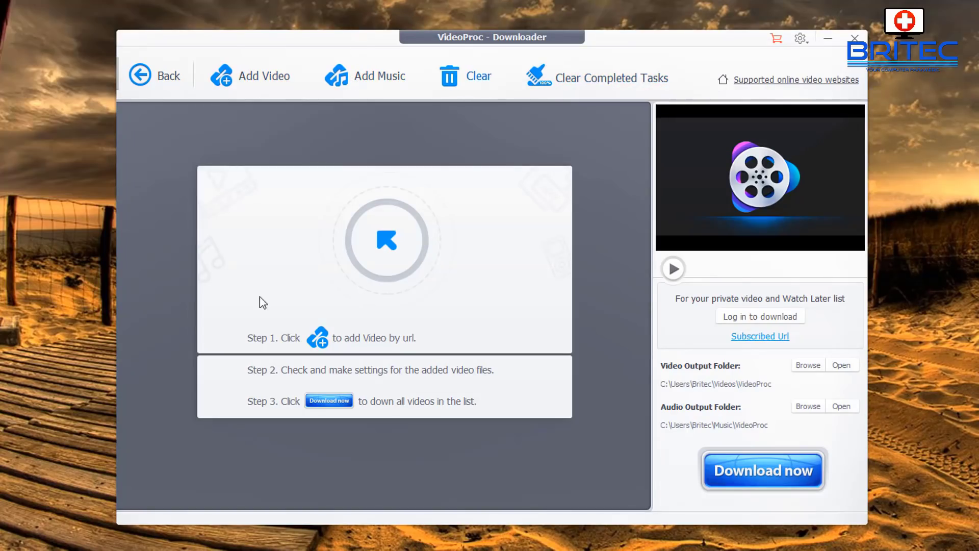
left_click(259, 82)
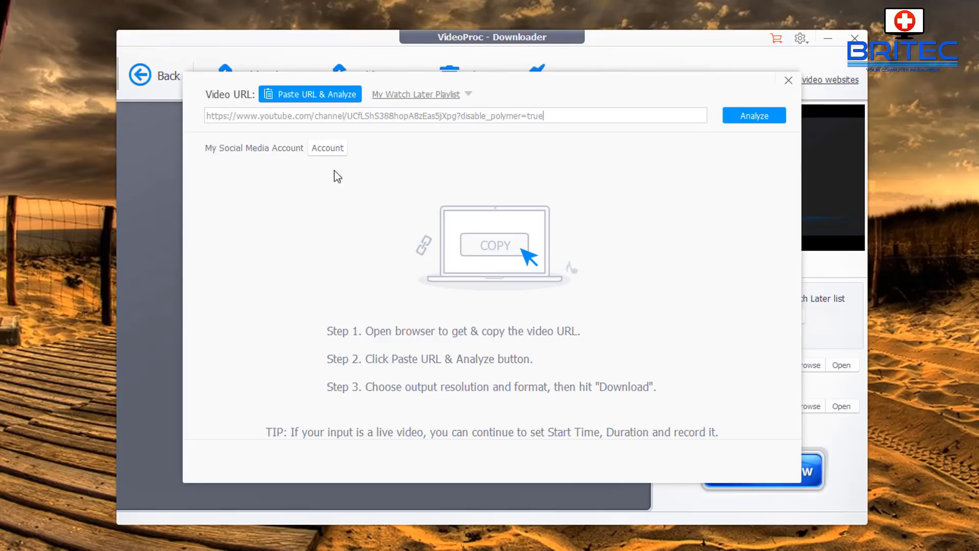
left_click(789, 80)
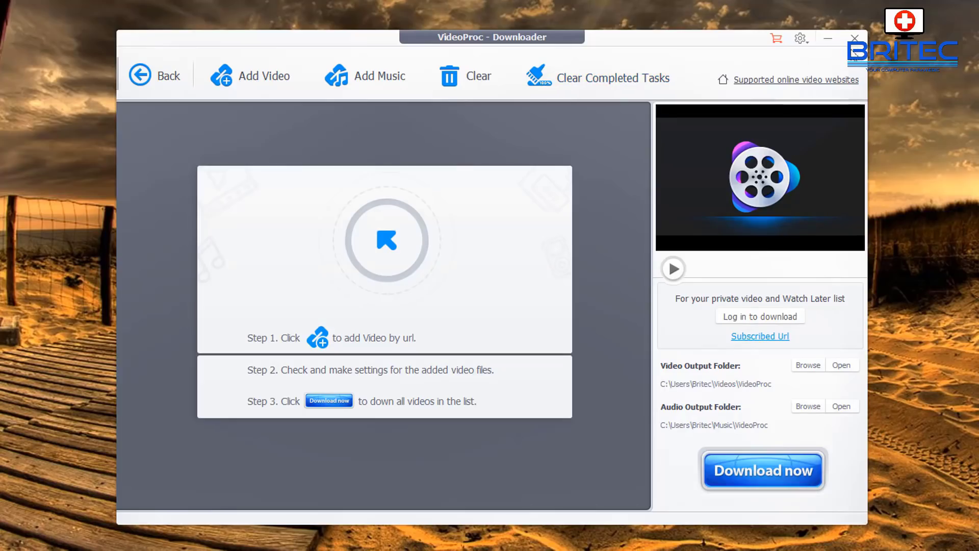
left_click(162, 77)
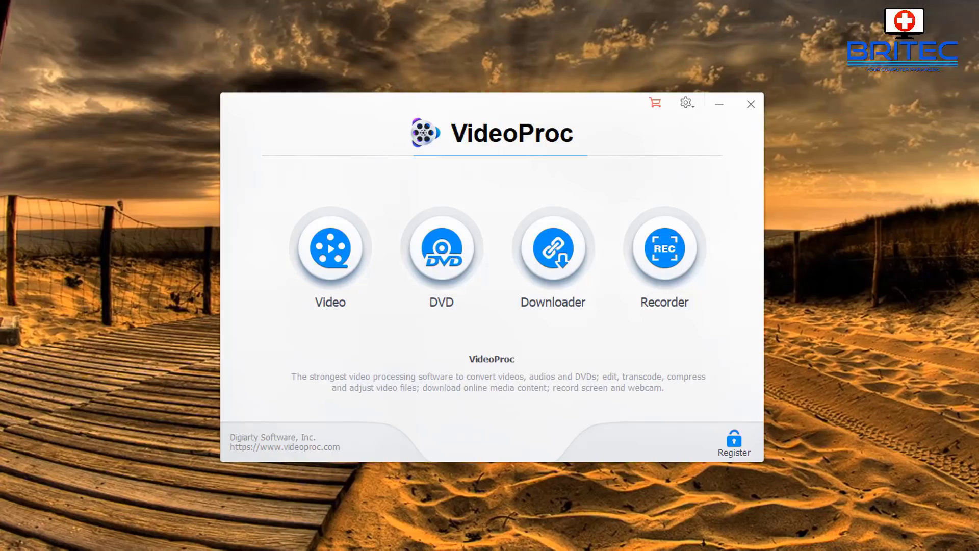
Close VideoProc and subscribe to the YouTube channel shown in the browser
left_click(751, 104)
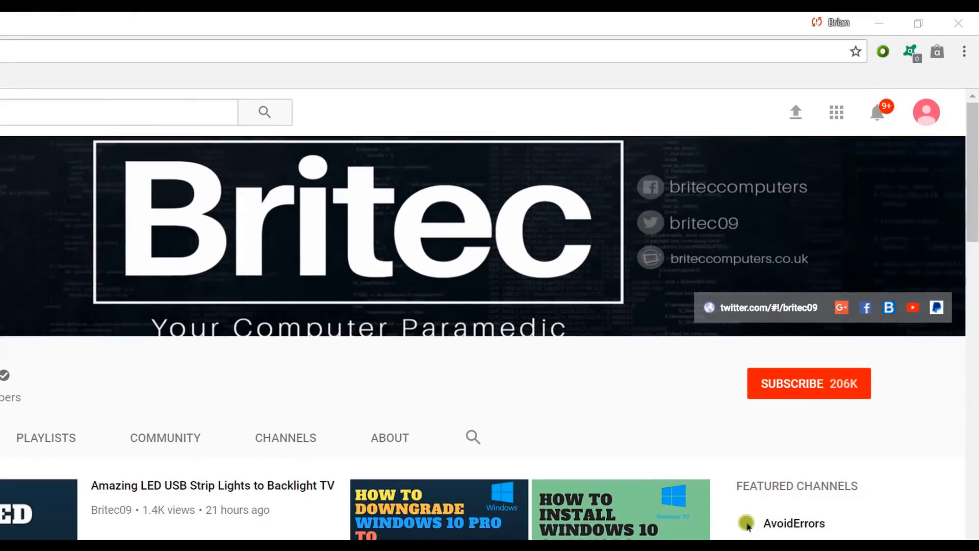
left_click(819, 395)
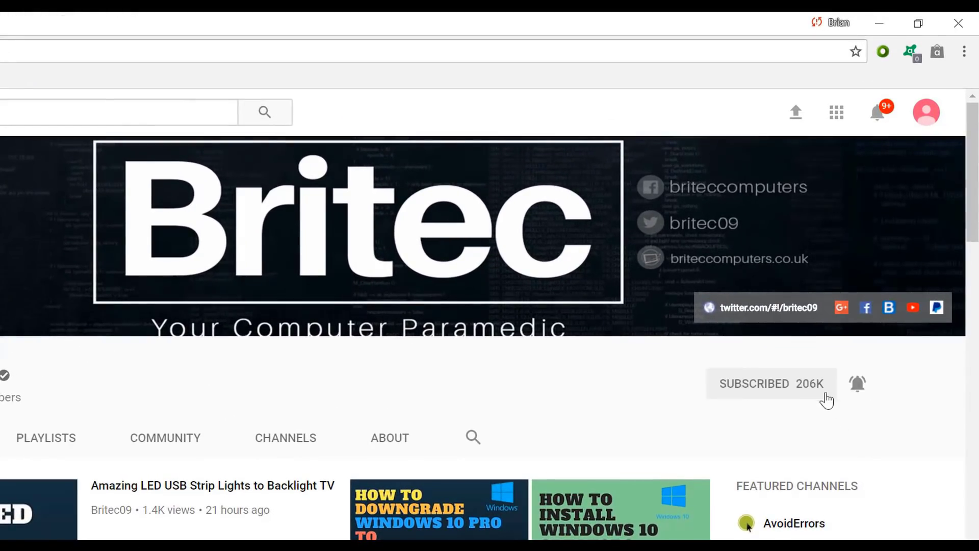